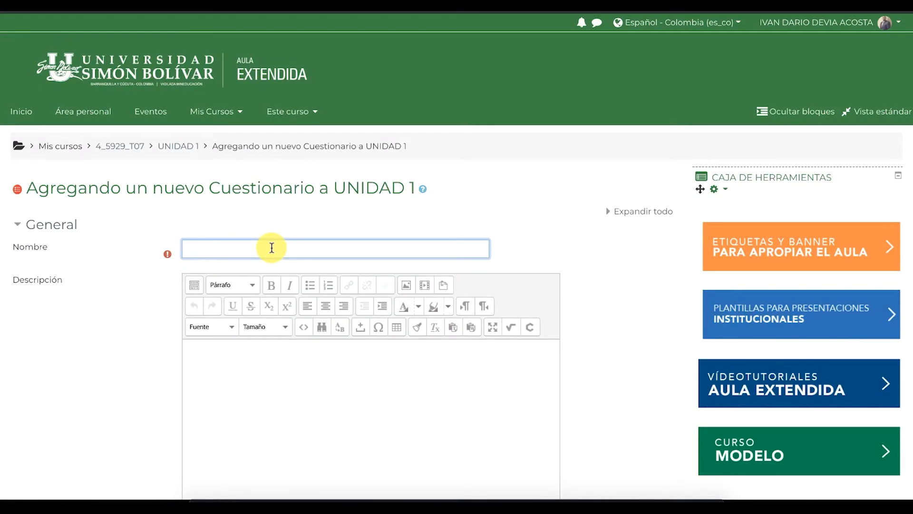
Enter 'Nombre del examen' as the quiz name
text(Nombre del examen)
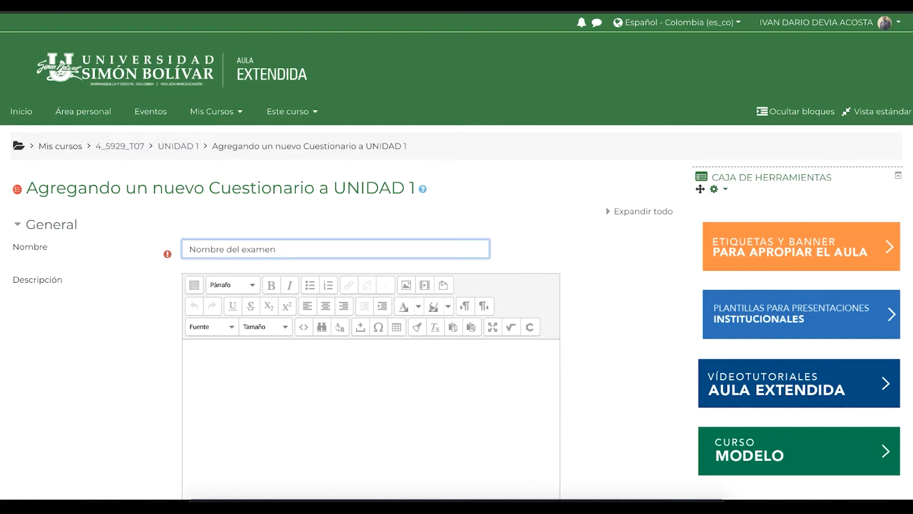
click(254, 409)
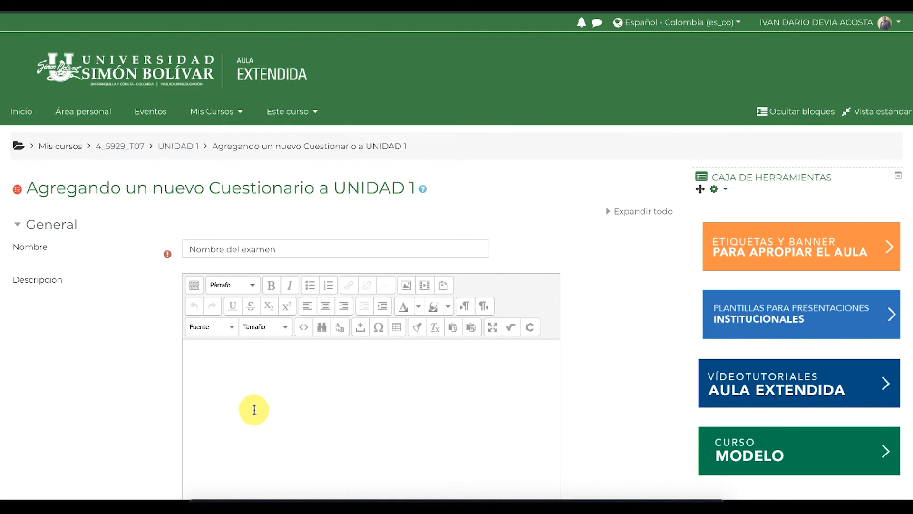
Write 'Descripción' as the quiz description and enable 'Muestra la descripción en la página del curso'
scroll(254, 409, down, 2)
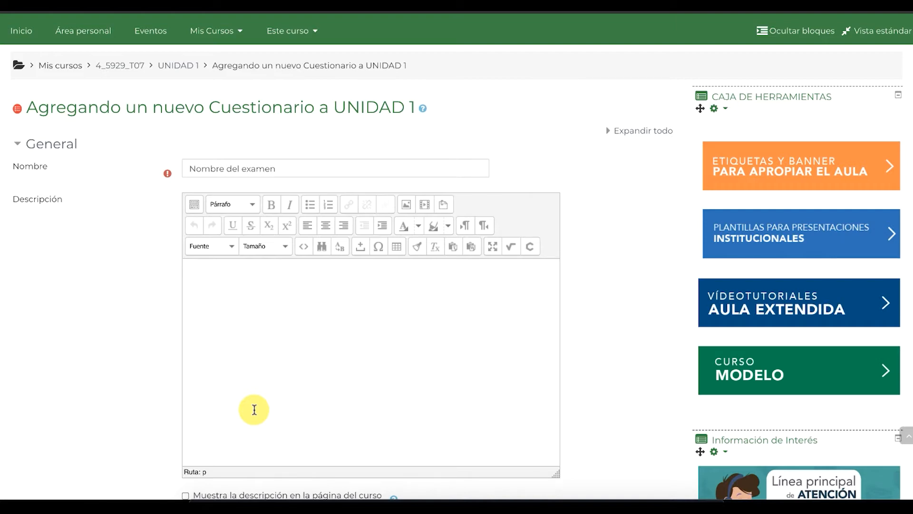
scroll(254, 410, down, 4)
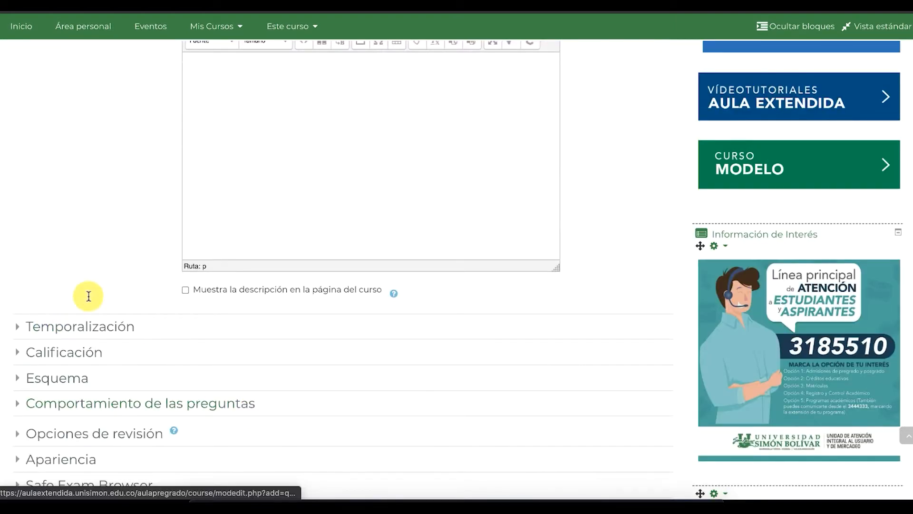
click(185, 289)
scroll(98, 220, down, 3)
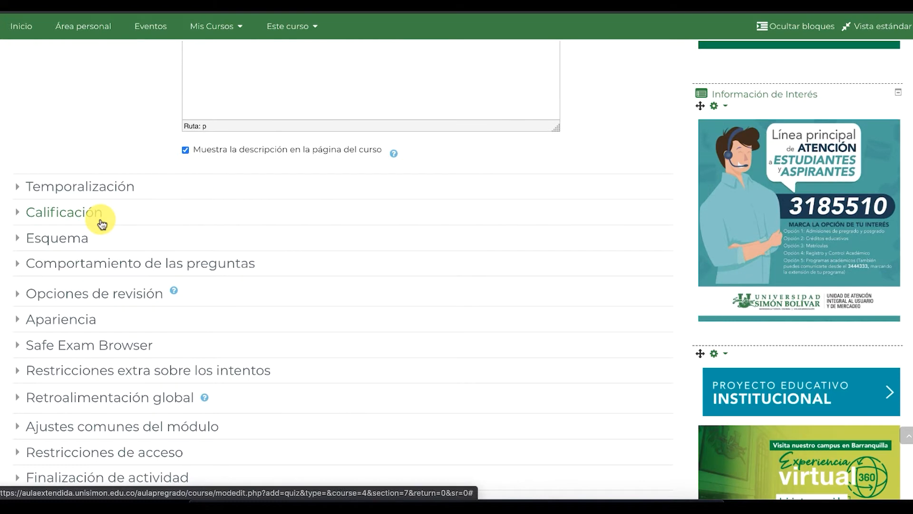
scroll(186, 144, up, 3)
scroll(189, 146, up, 2)
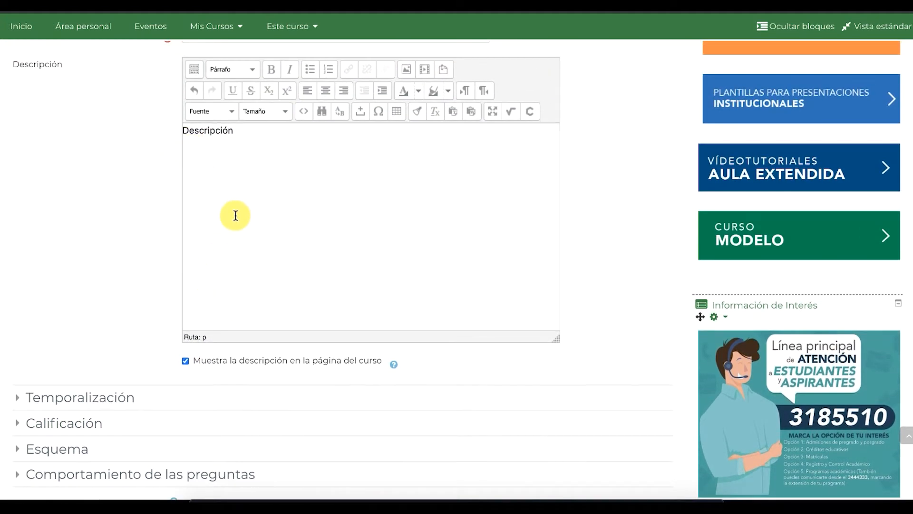
scroll(88, 233, down, 5)
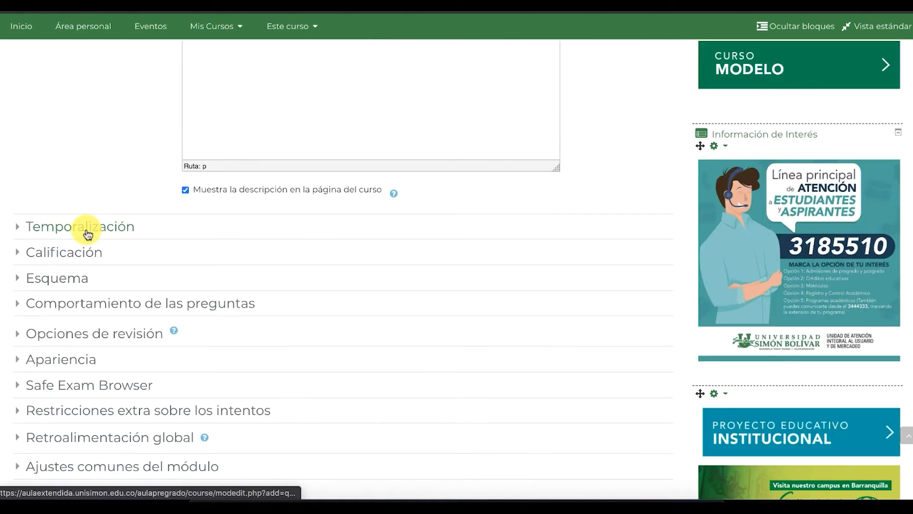
Enable quiz opening on 5 April 2021 at 23:00 and closing at 00:30
click(97, 190)
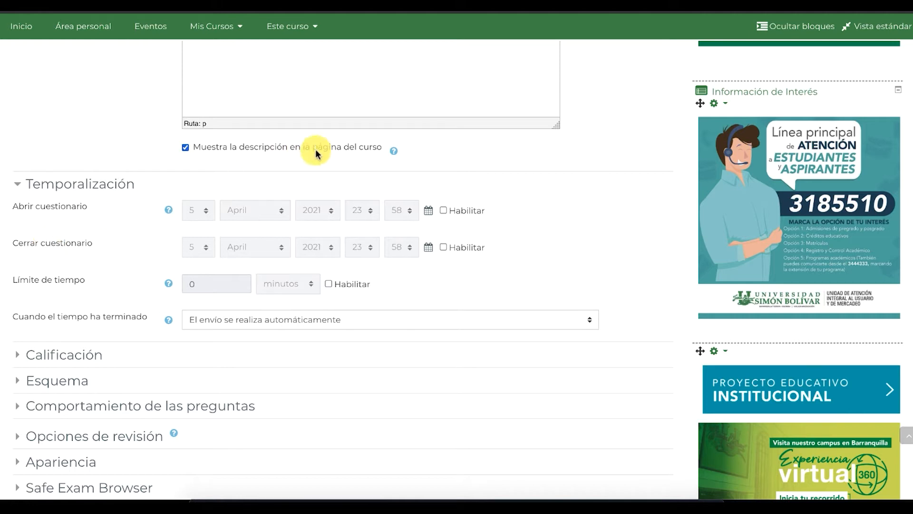
click(444, 210)
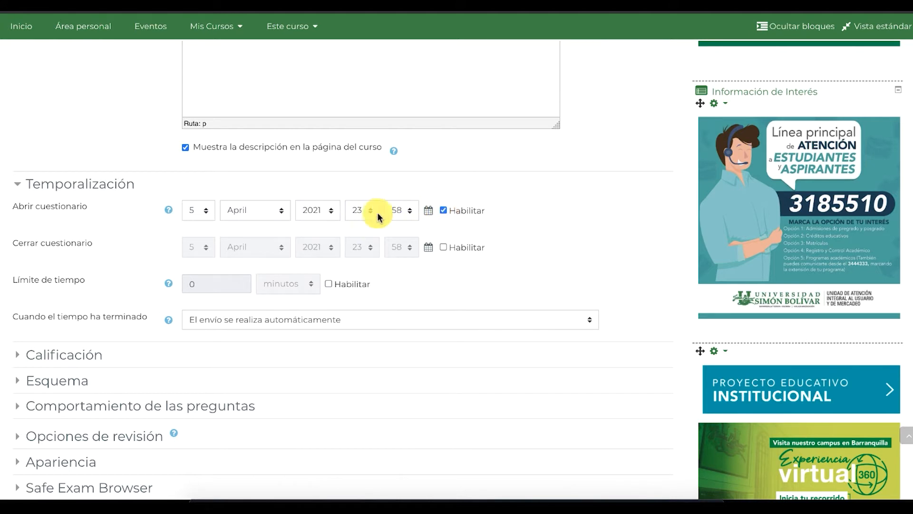
click(408, 210)
scroll(398, 81, up, 10)
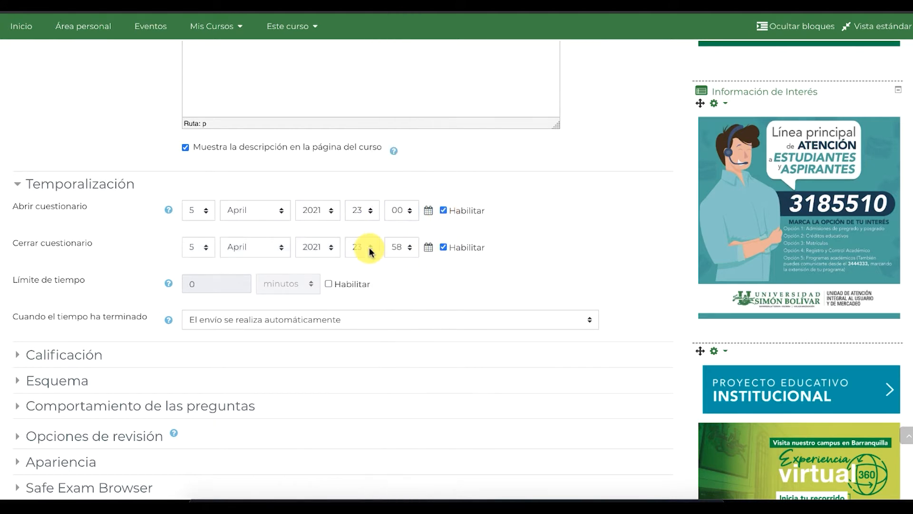
click(365, 248)
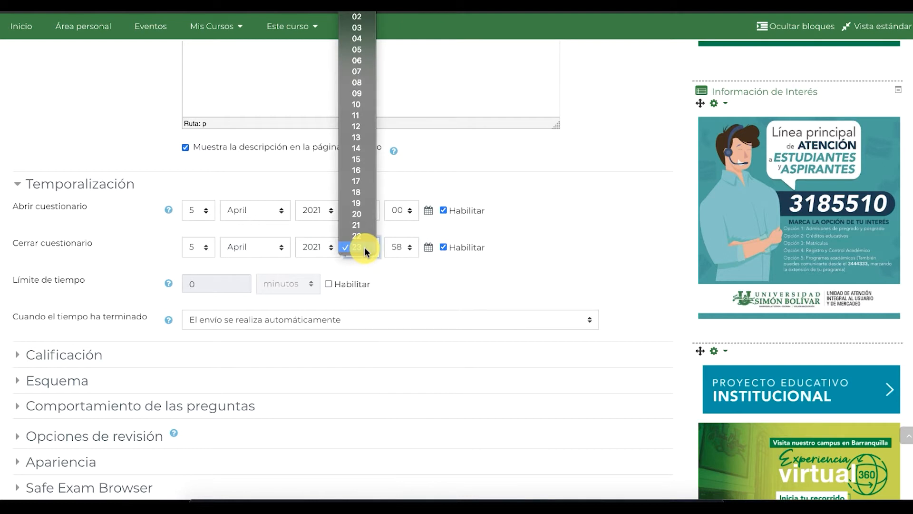
click(357, 2)
click(407, 248)
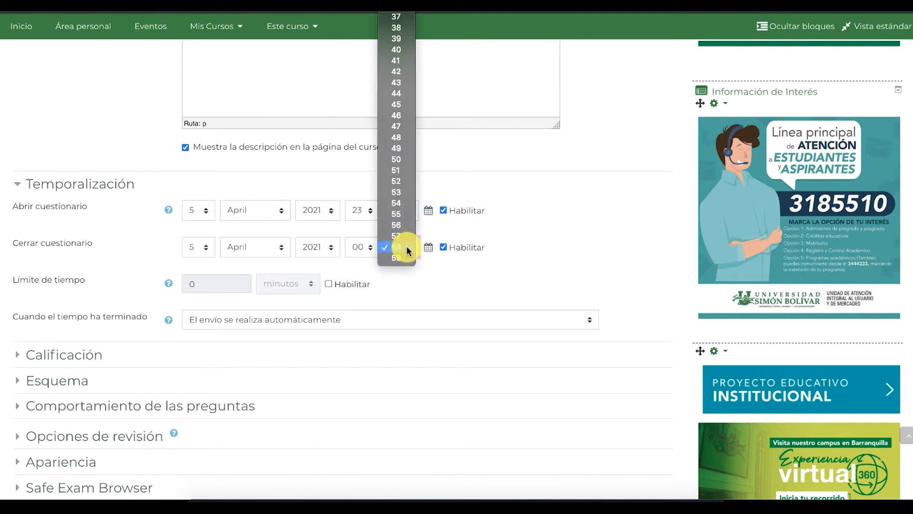
scroll(404, 156, up, 10)
click(397, 252)
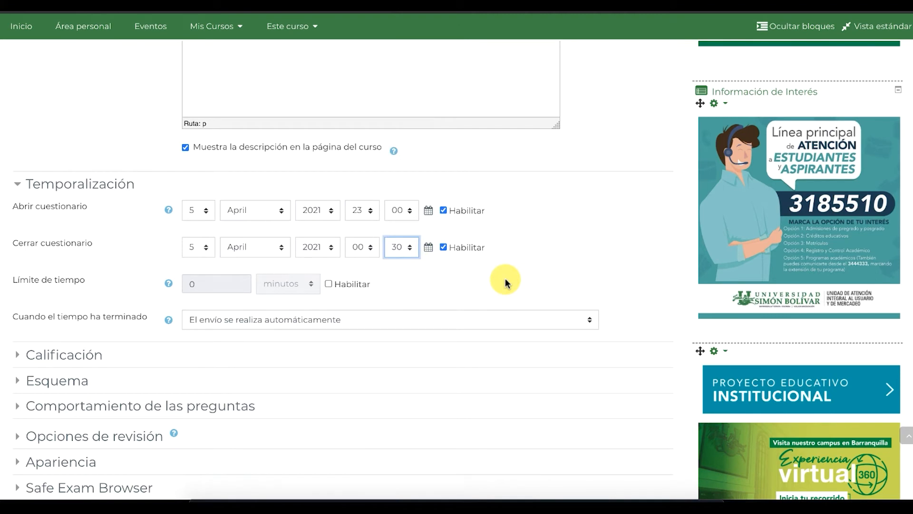
Enable a time limit of 20 minutes
click(328, 284)
click(301, 285)
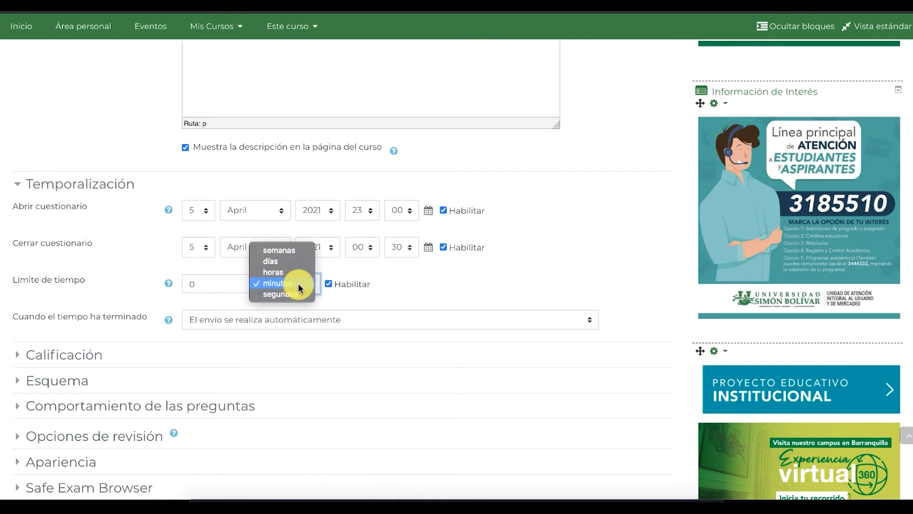
click(197, 282)
click(200, 284)
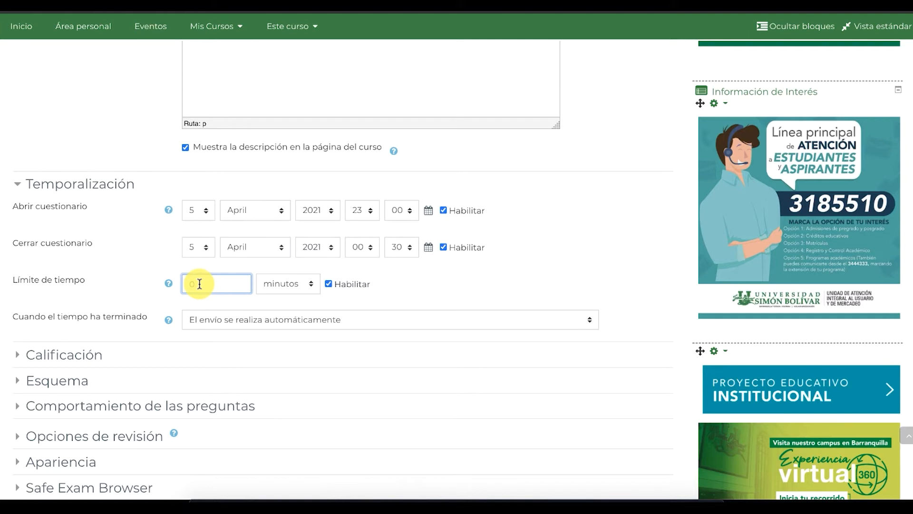
key(BackSpace)
text(20)
click(434, 288)
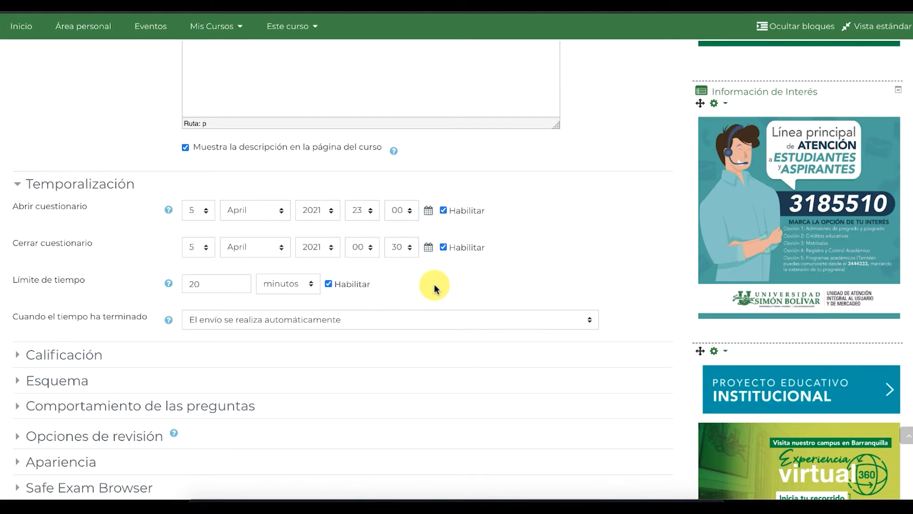
scroll(428, 286, down, 1)
click(417, 283)
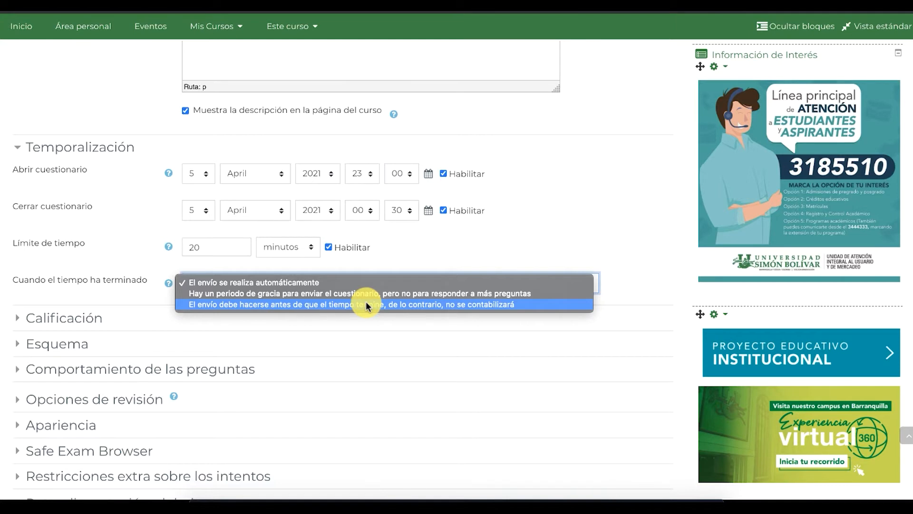
click(130, 288)
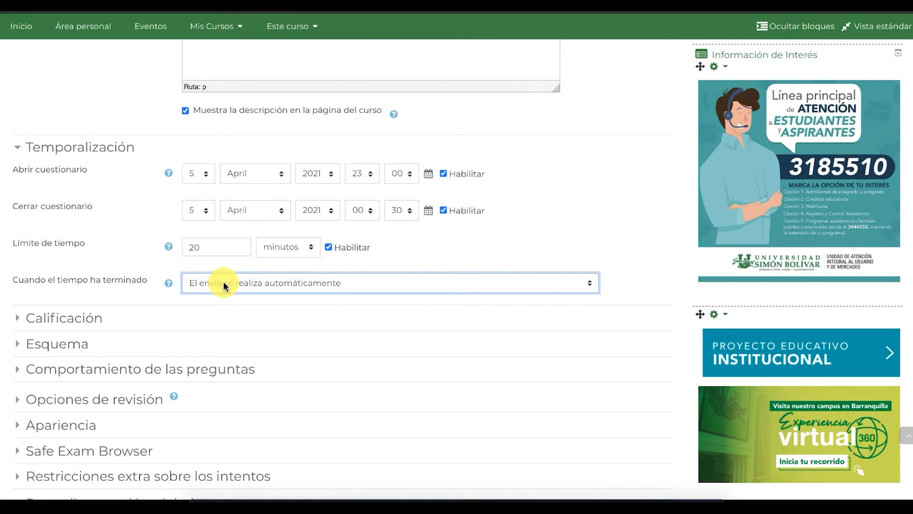
Set the passing grade to 3 and allow 2 attempts
scroll(224, 285, down, 2)
click(38, 235)
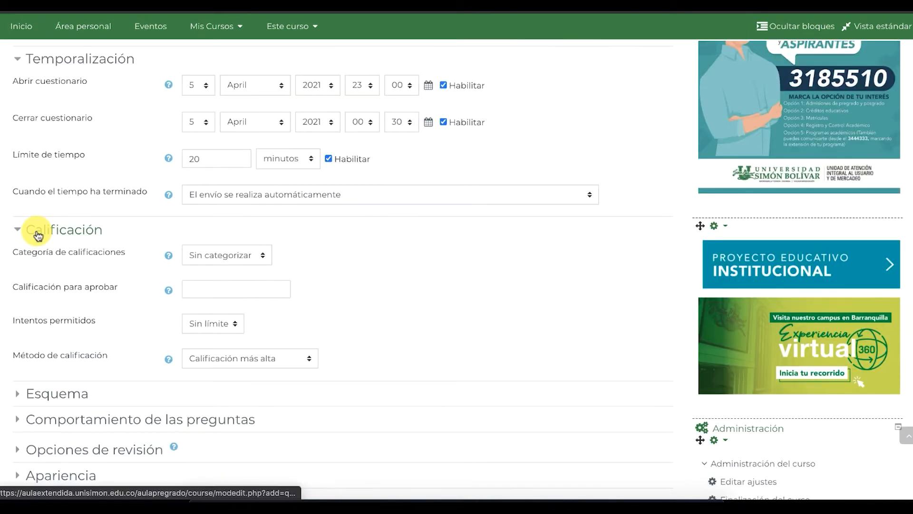
click(230, 292)
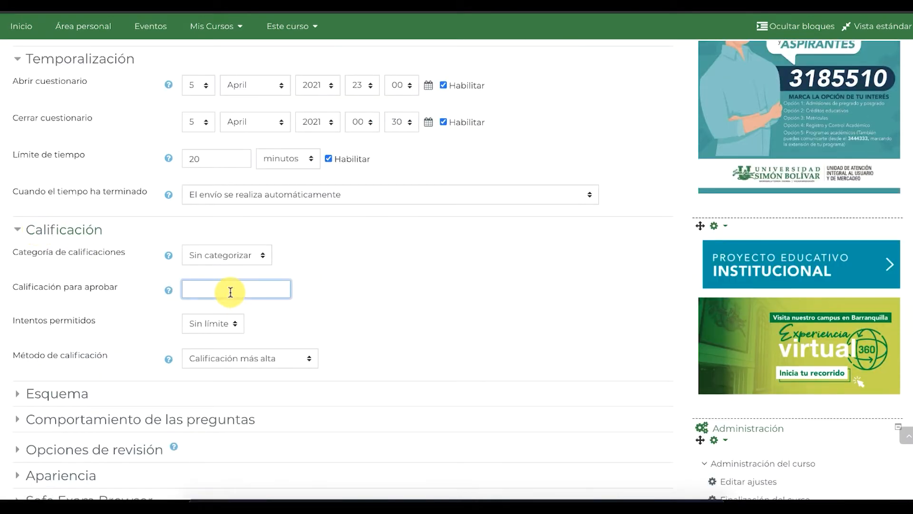
text(3)
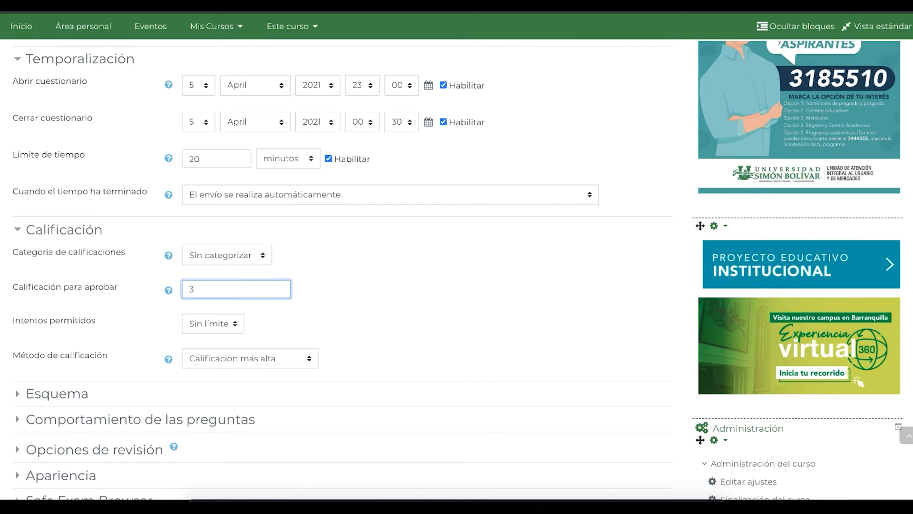
scroll(333, 266, down, 1)
click(226, 265)
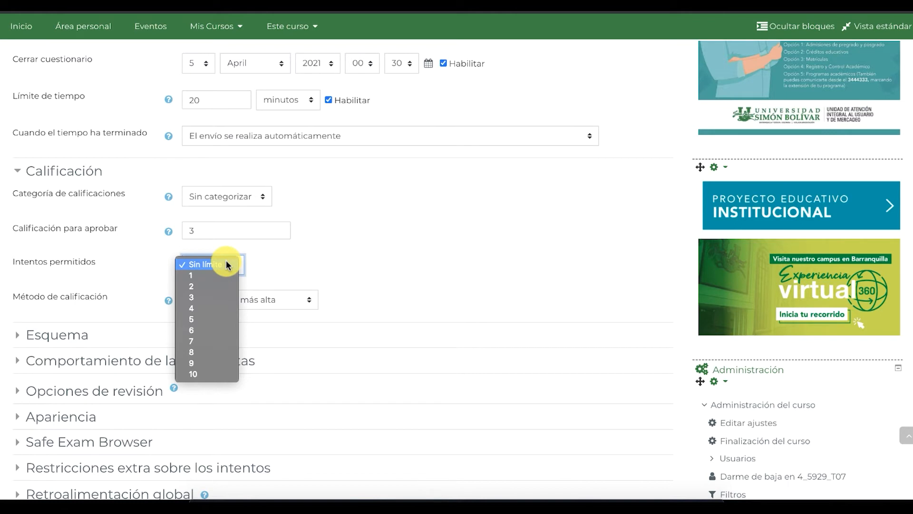
click(186, 276)
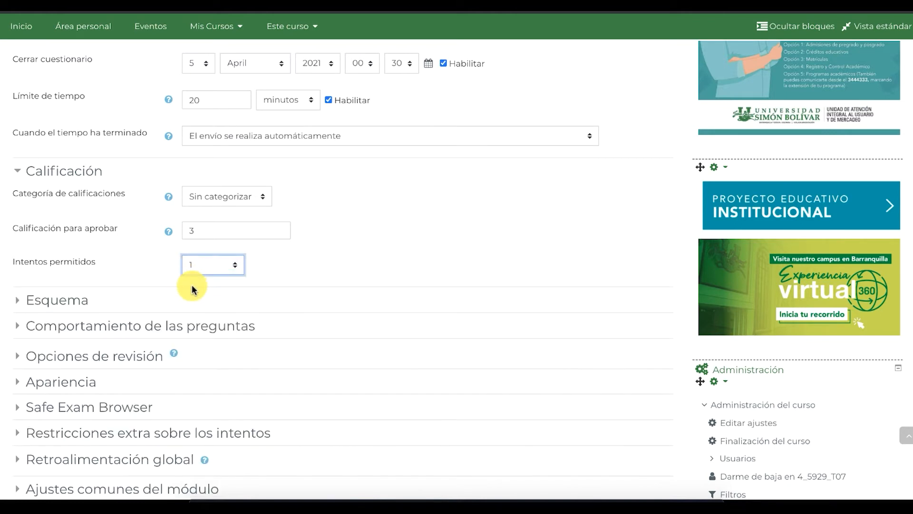
click(194, 263)
click(191, 284)
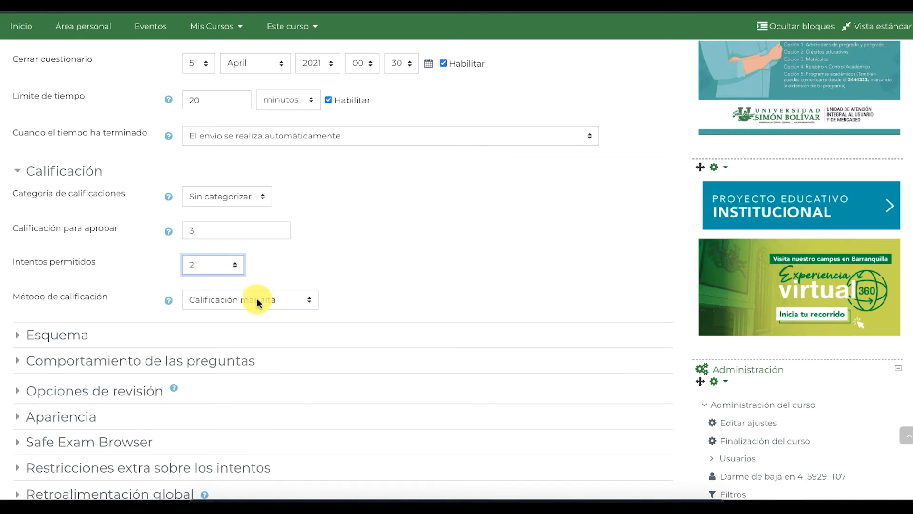
Set the grading method to Promedio de calificaciones and expand the Esquema section
click(257, 300)
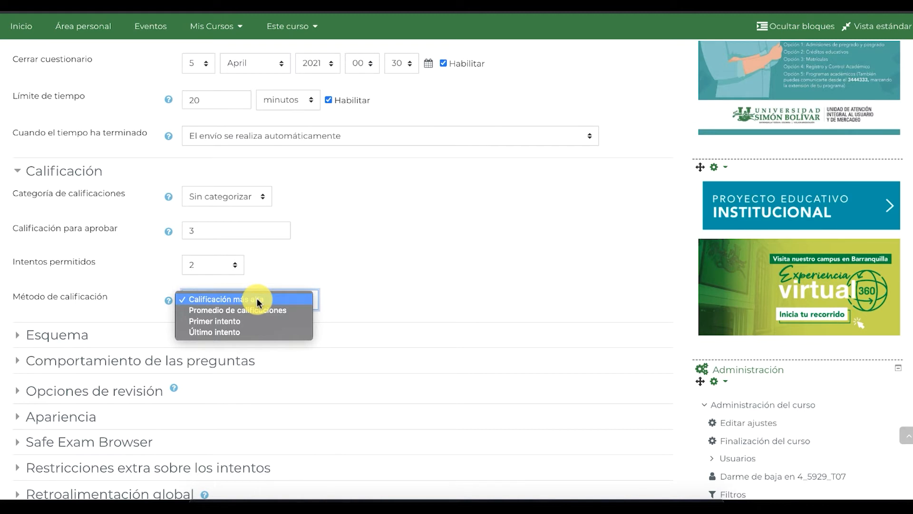
click(215, 300)
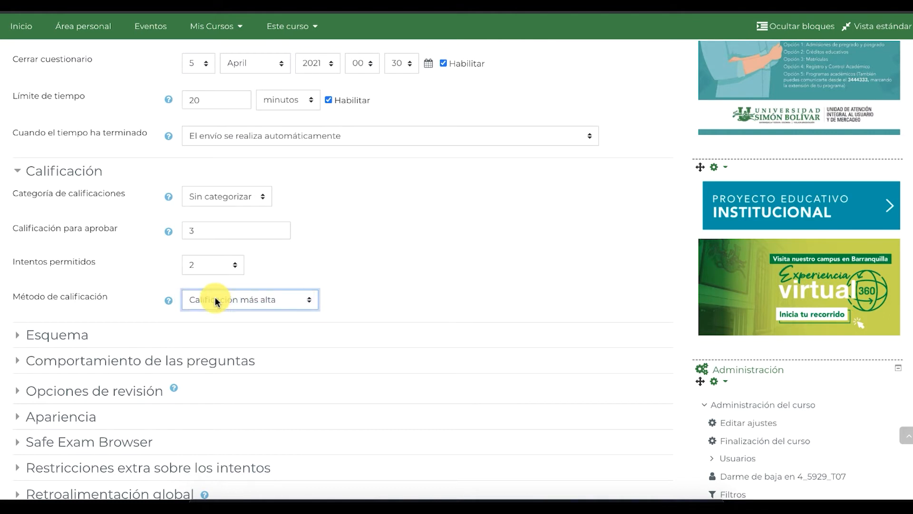
click(128, 312)
click(230, 299)
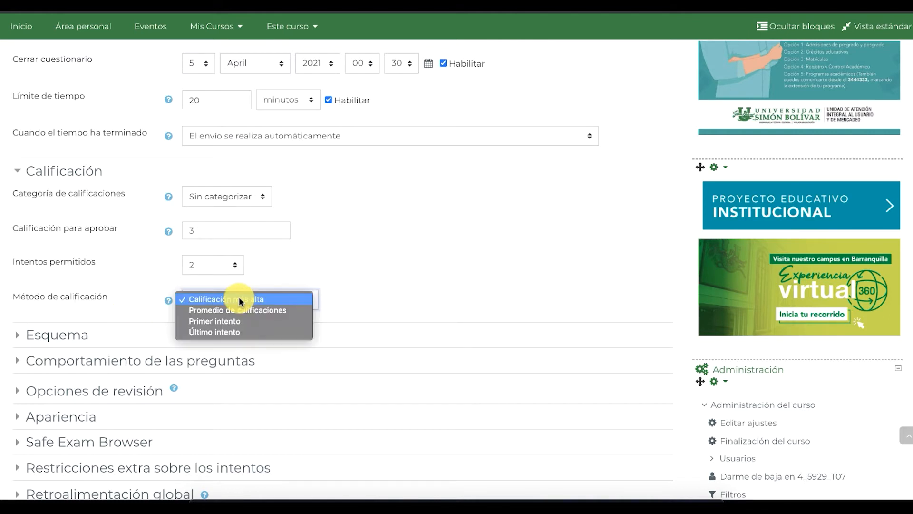
click(230, 310)
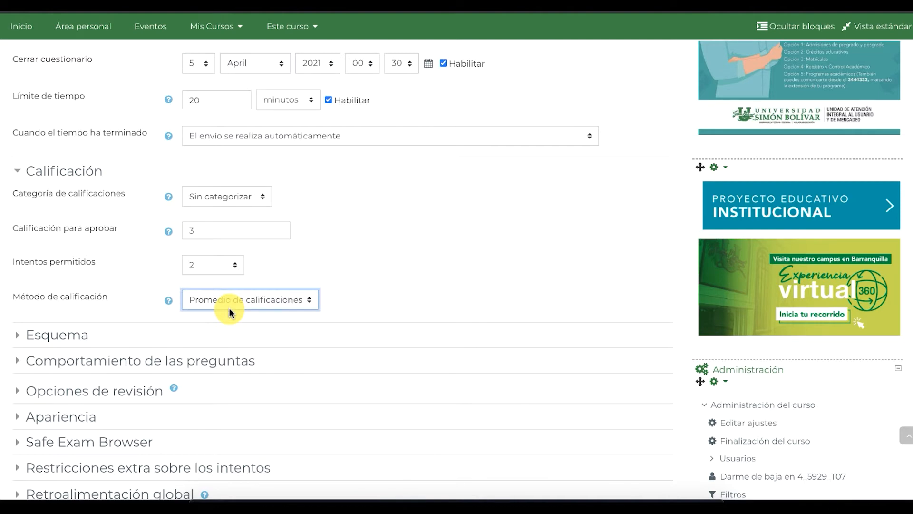
click(70, 191)
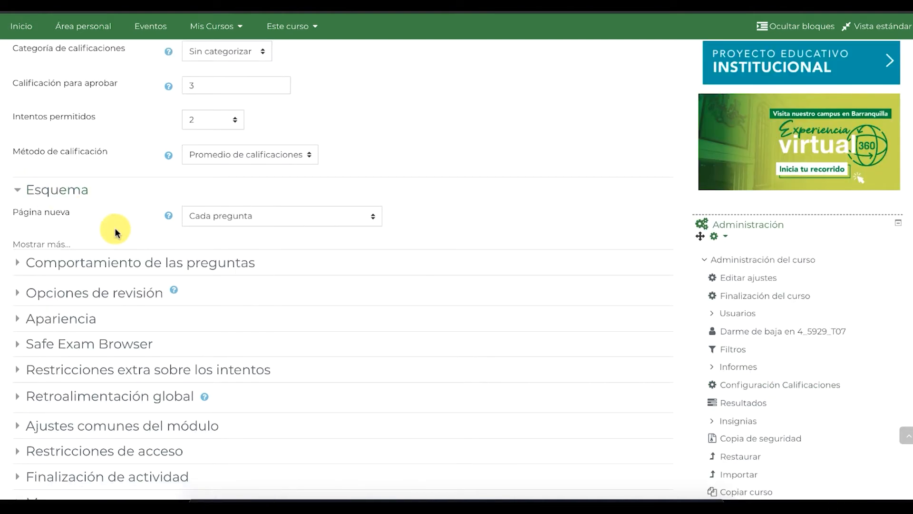
Keep one question per page, set navigation to Secuencial, and expand Opciones de revisión
click(48, 243)
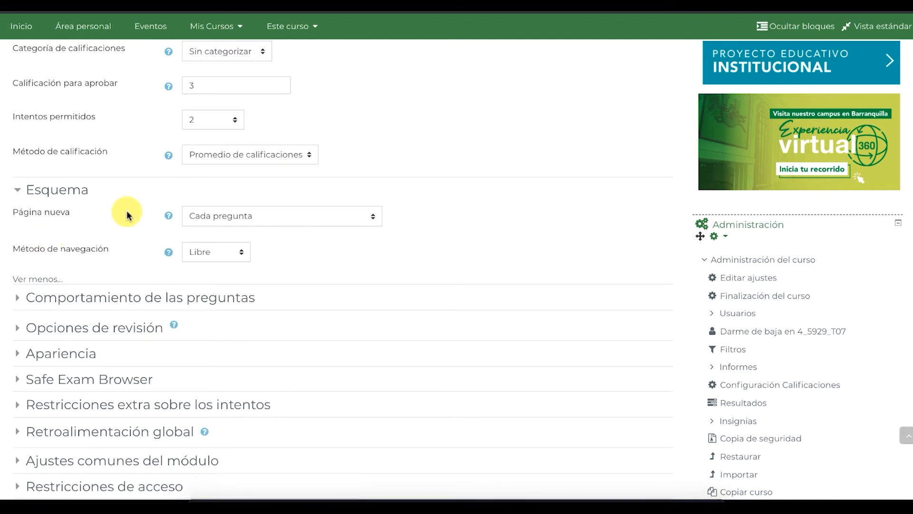
scroll(127, 213, down, 2)
click(233, 184)
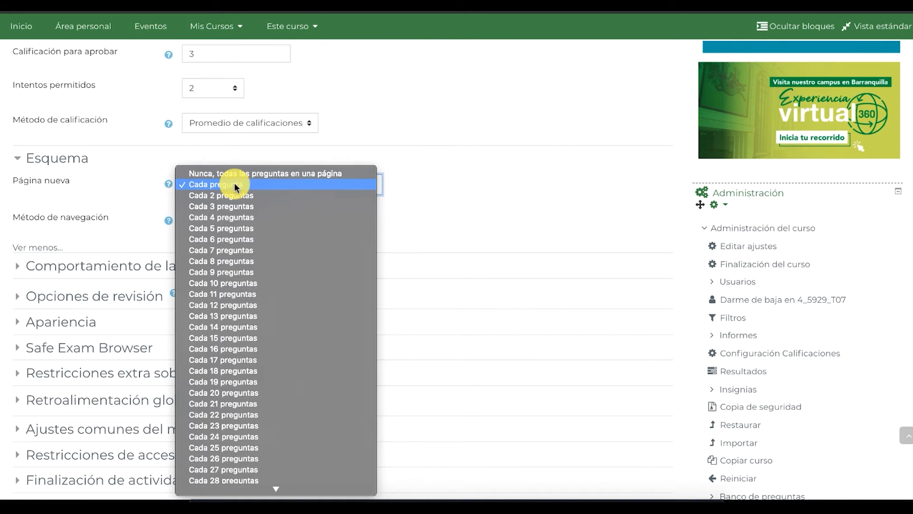
click(234, 184)
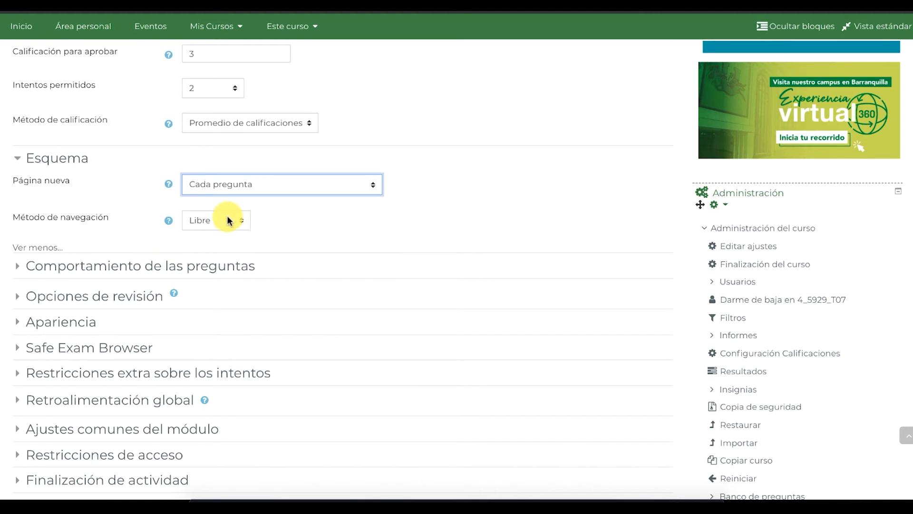
click(228, 220)
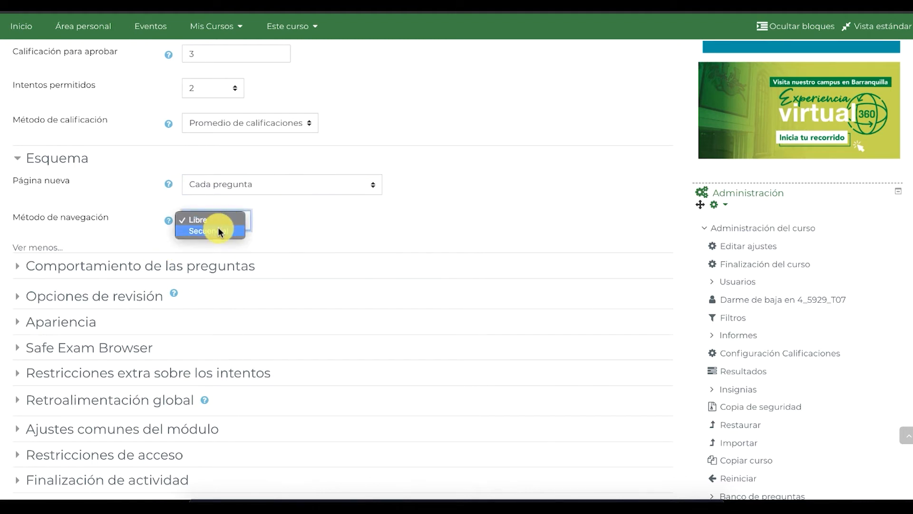
click(218, 230)
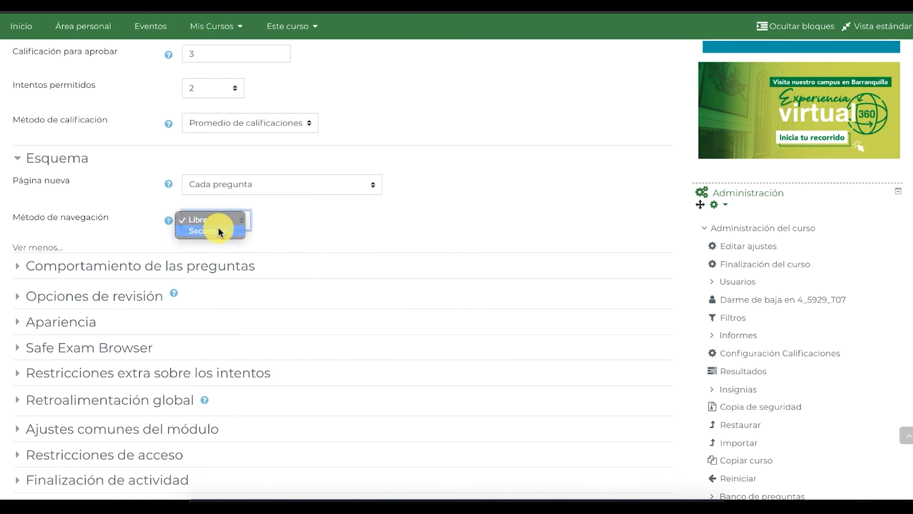
scroll(217, 227, down, 3)
click(75, 164)
Limit review options to Puntos and Retroalimentación global only after the quiz closes
scroll(184, 238, down, 3)
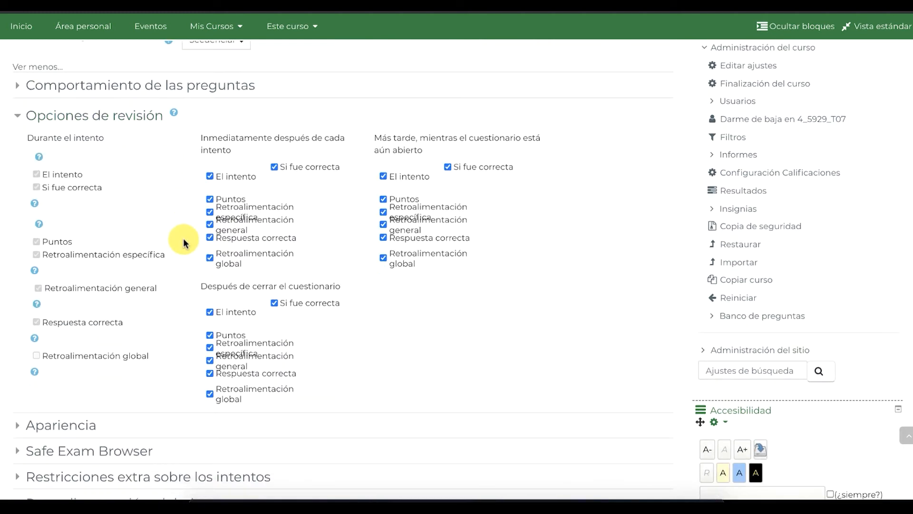
click(274, 153)
click(210, 162)
click(210, 244)
click(384, 162)
click(382, 185)
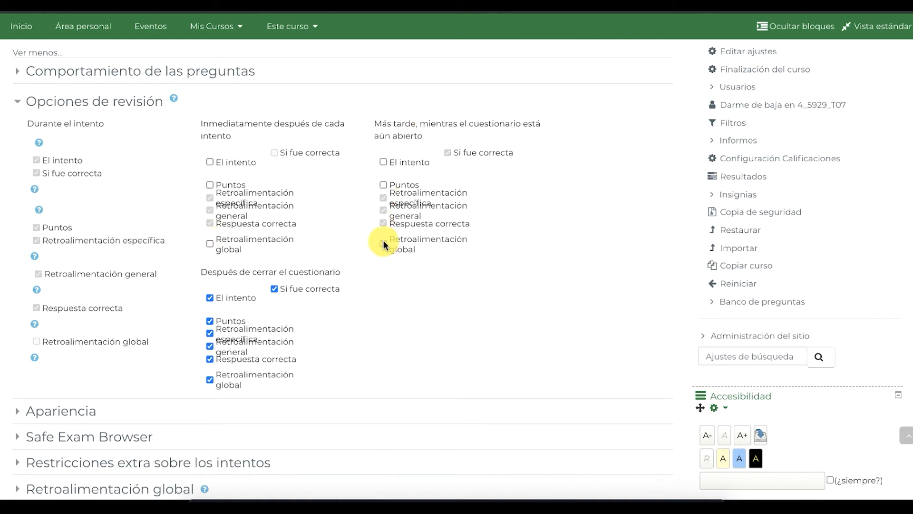
scroll(204, 300, down, 1)
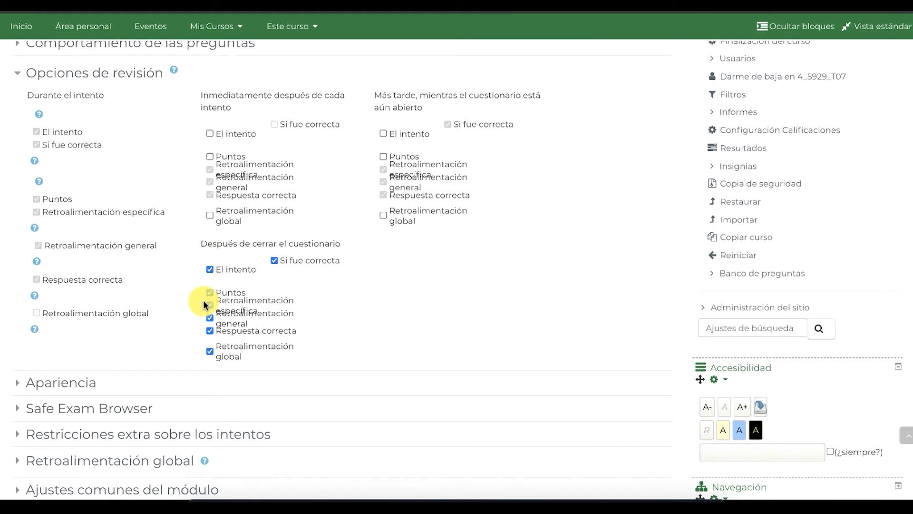
click(210, 269)
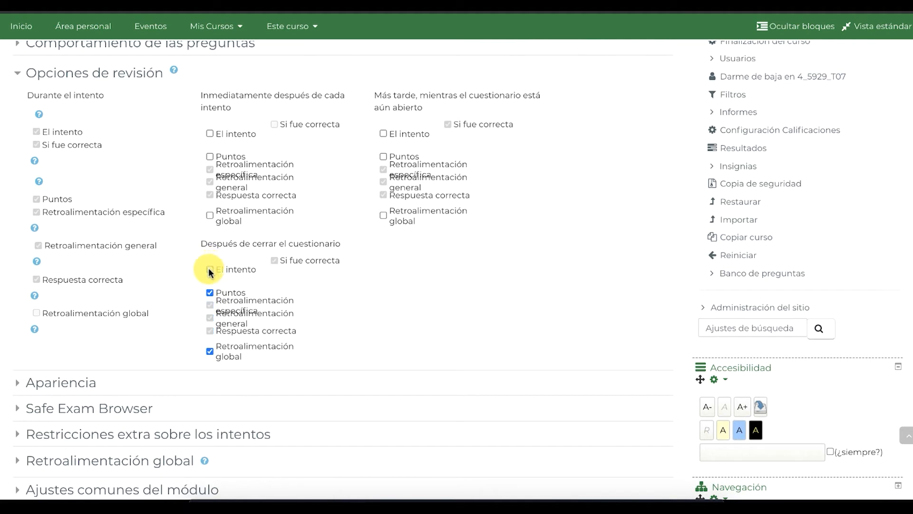
click(210, 292)
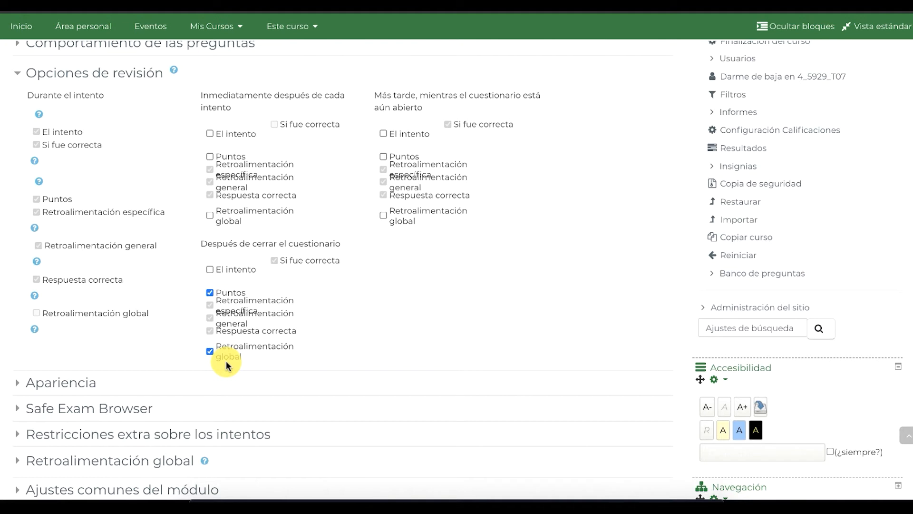
scroll(227, 365, down, 4)
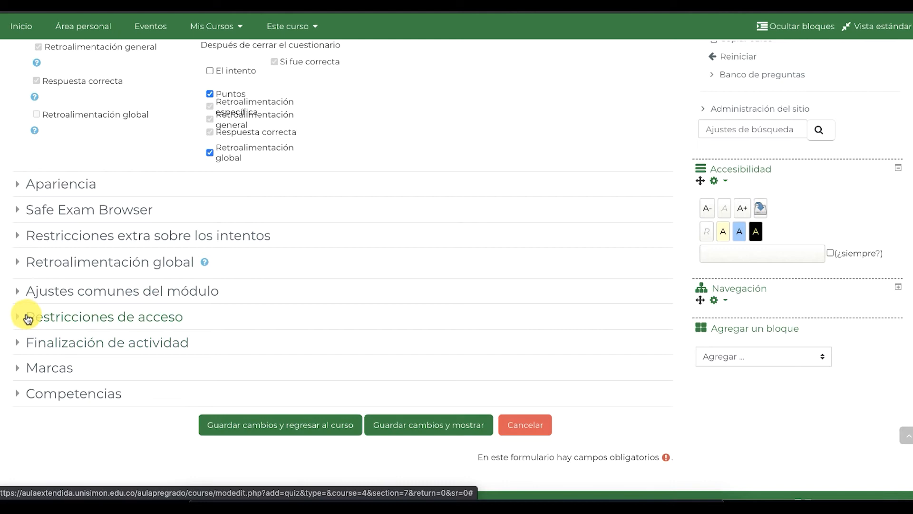
Add a Perfil de usuario restriction requiring Dirección de correo to equal the institutional e-mail address
click(23, 320)
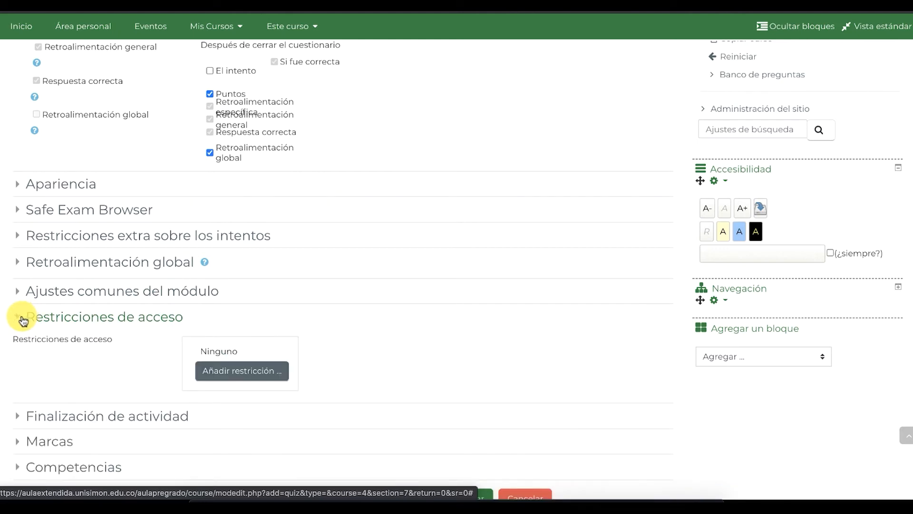
click(233, 370)
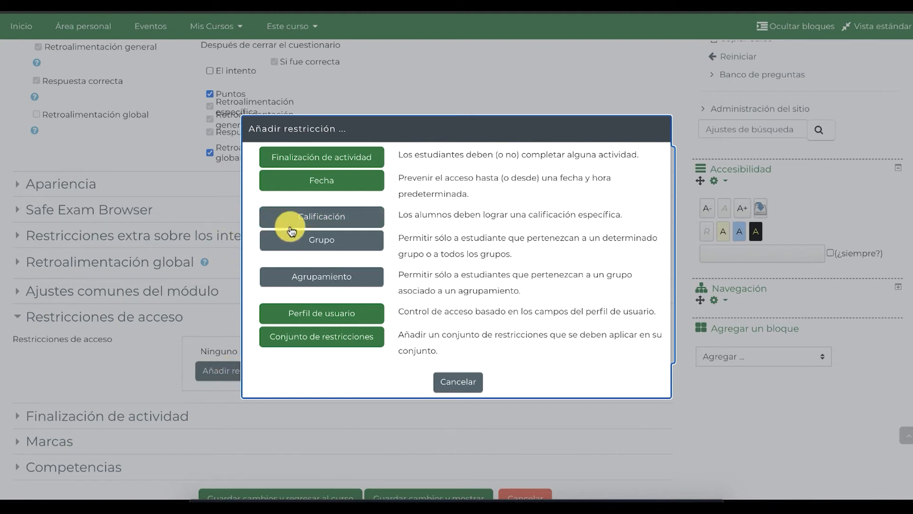
click(306, 312)
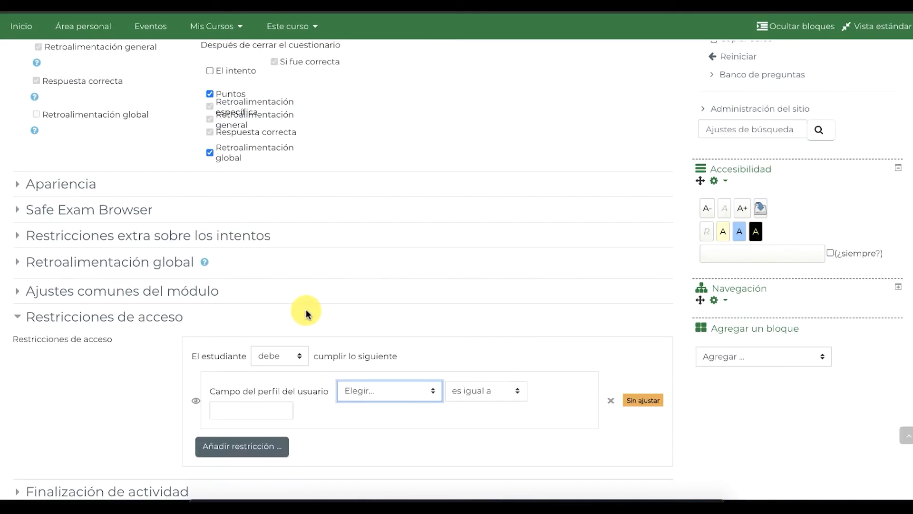
click(393, 388)
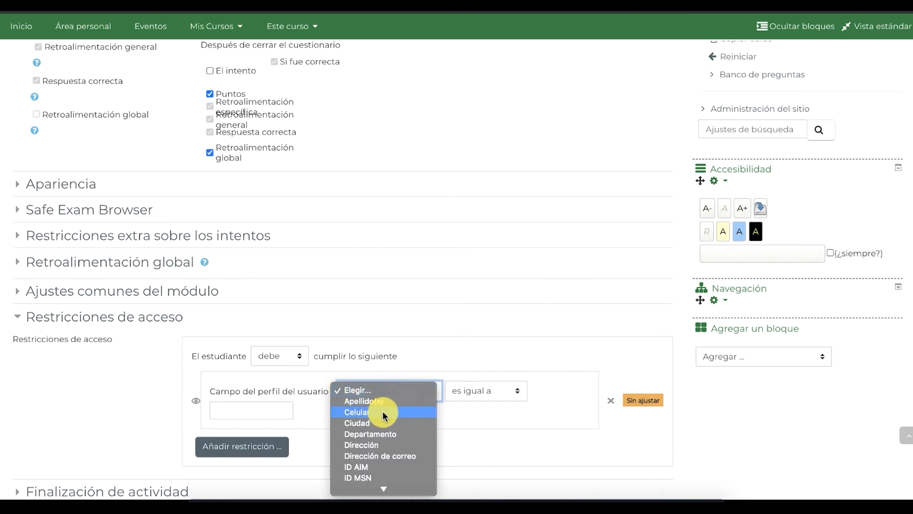
scroll(382, 419, down, 3)
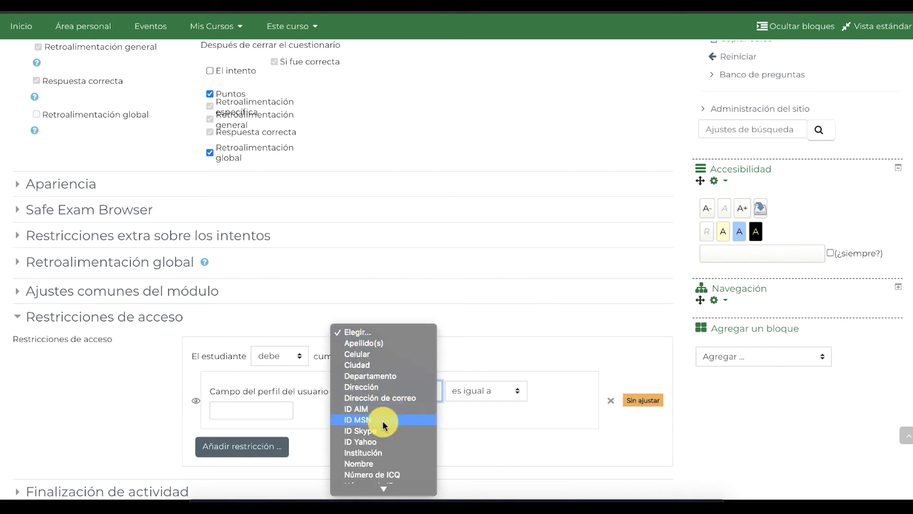
click(393, 397)
click(262, 413)
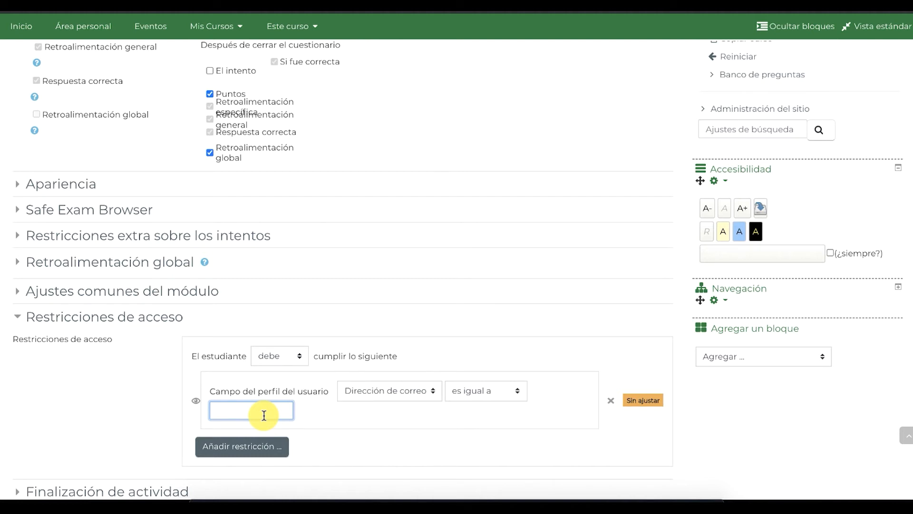
click(61, 315)
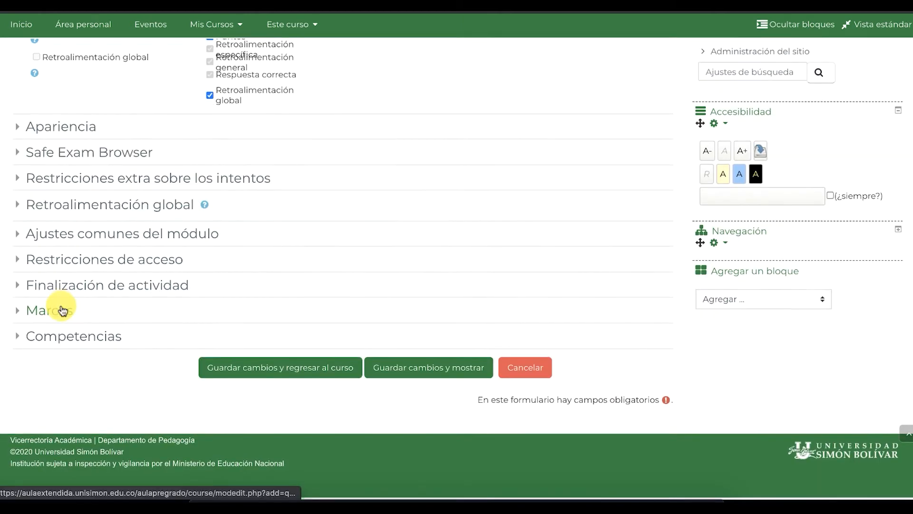
Set completion tracking to complete when conditions are met, requiring a grade
click(102, 290)
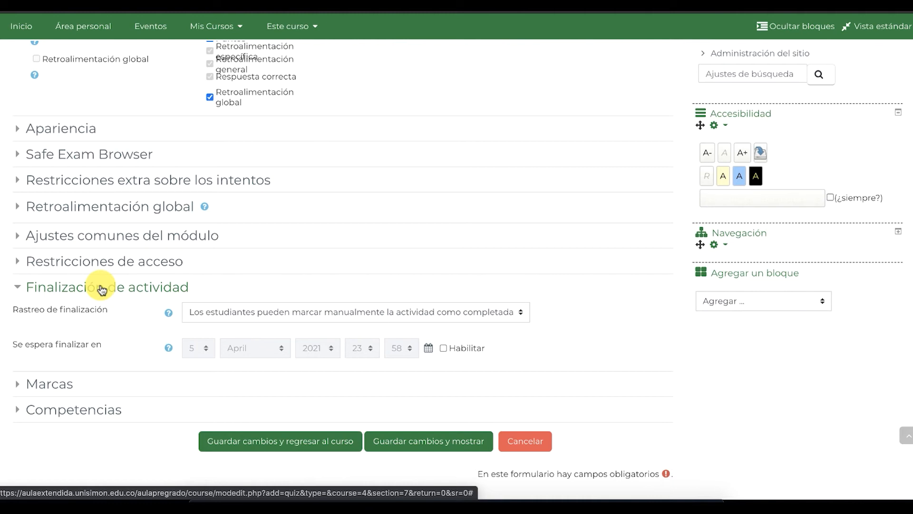
click(232, 313)
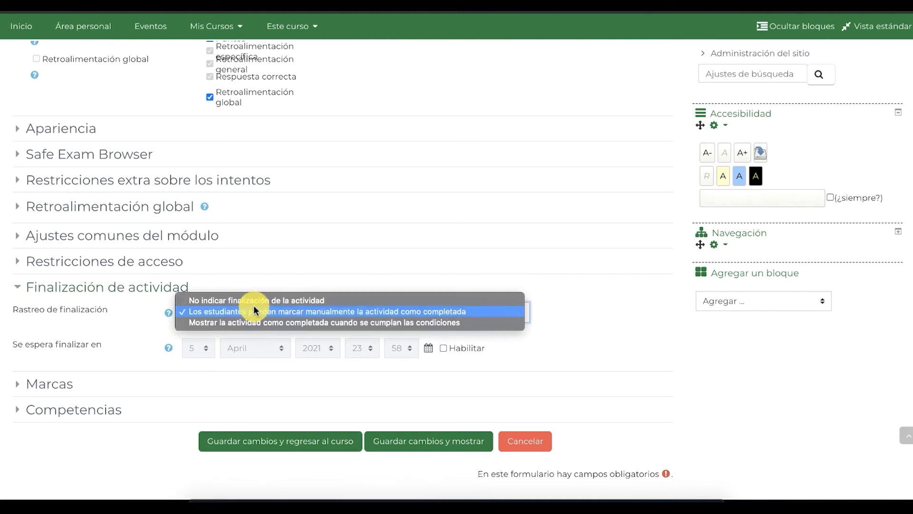
click(232, 324)
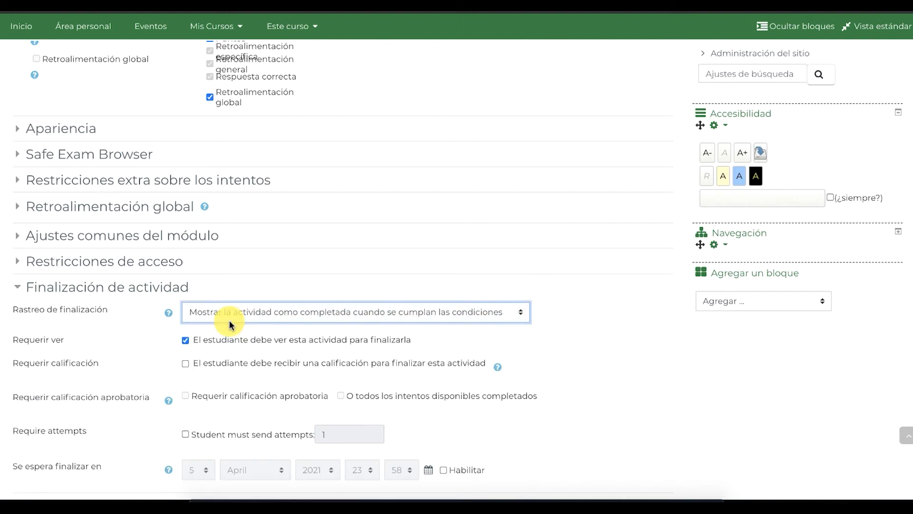
click(185, 367)
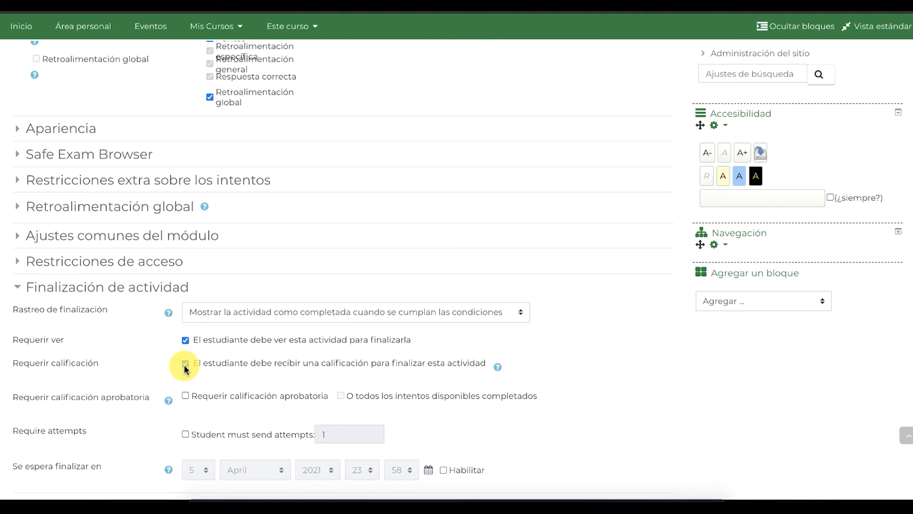
scroll(185, 367, down, 4)
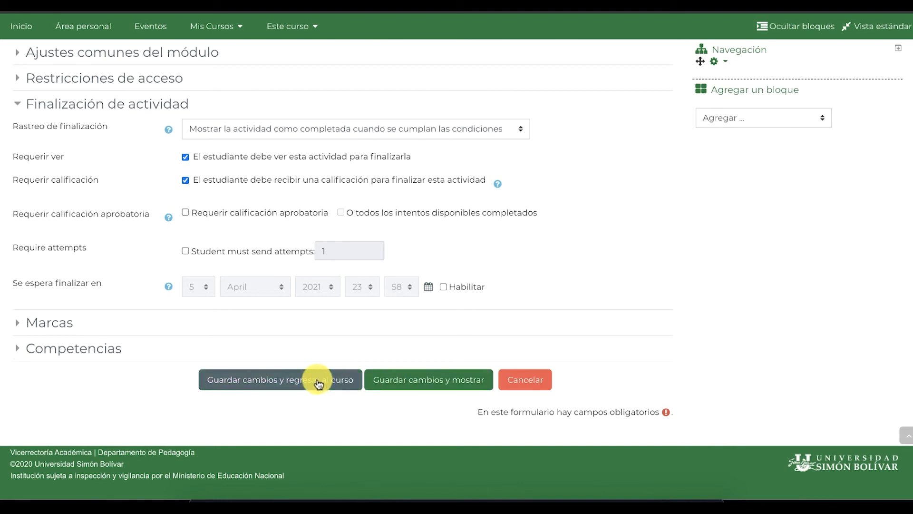
Change the closing day to 6 April 2021 and save with 'Guardar cambios y mostrar'
click(395, 382)
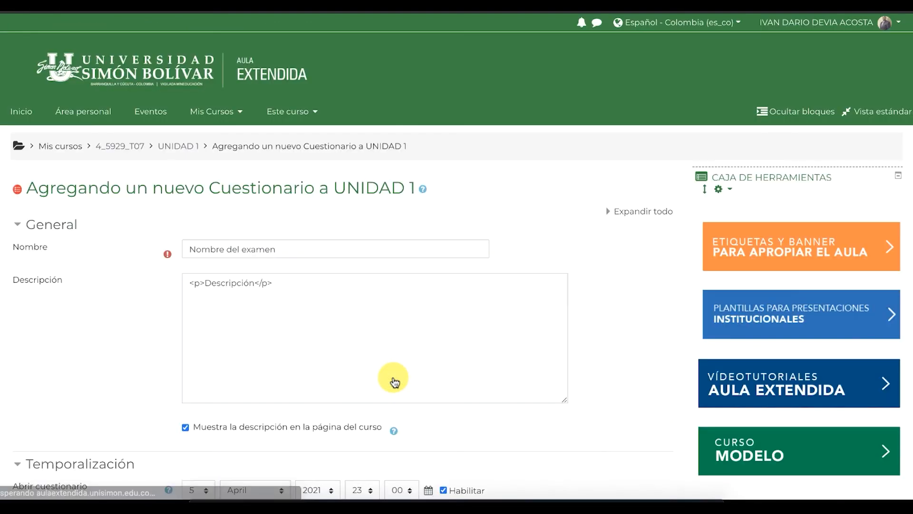
scroll(399, 361, down, 9)
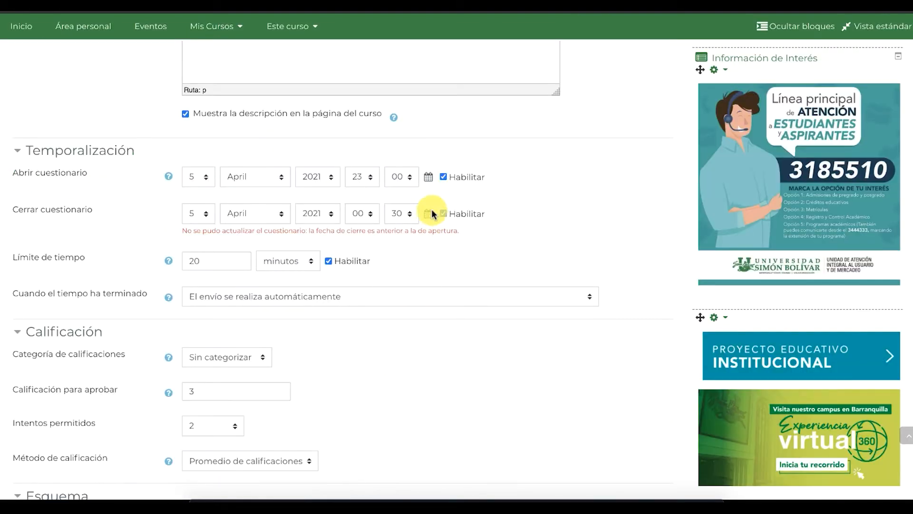
click(202, 214)
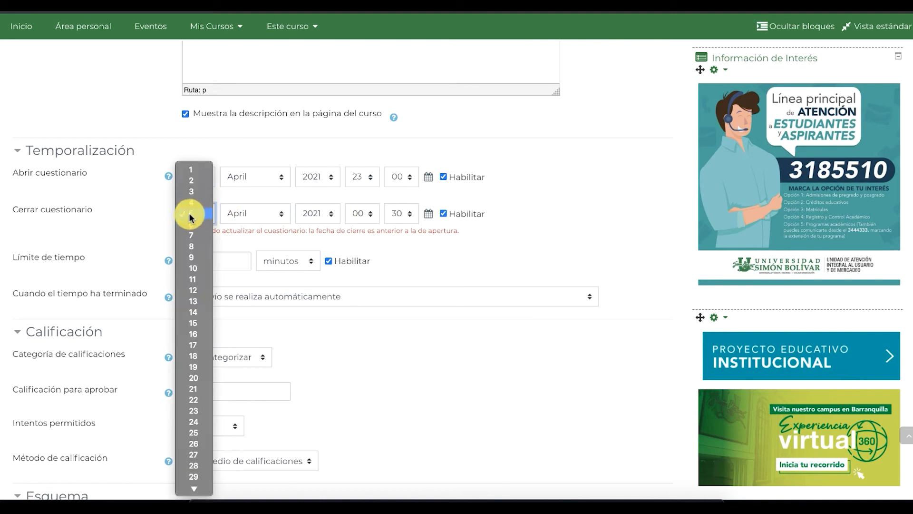
click(190, 224)
scroll(292, 294, down, 2)
scroll(293, 294, down, 15)
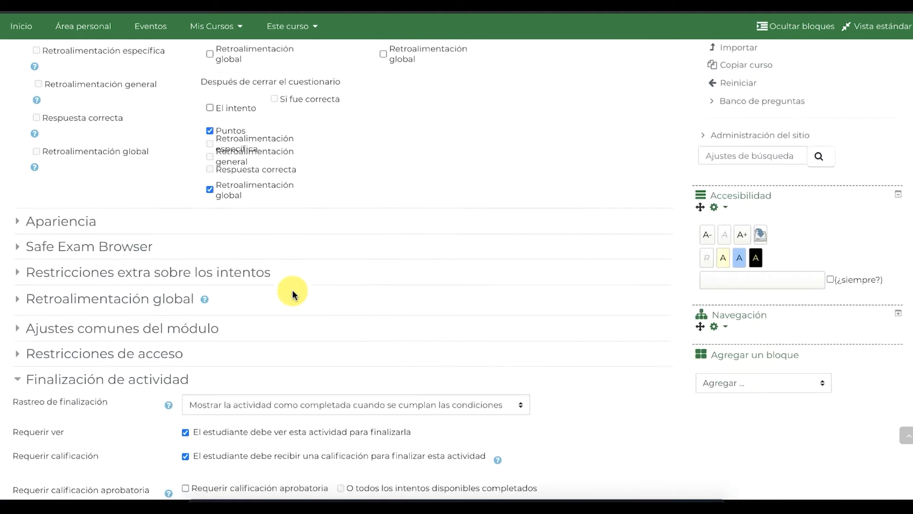
click(410, 369)
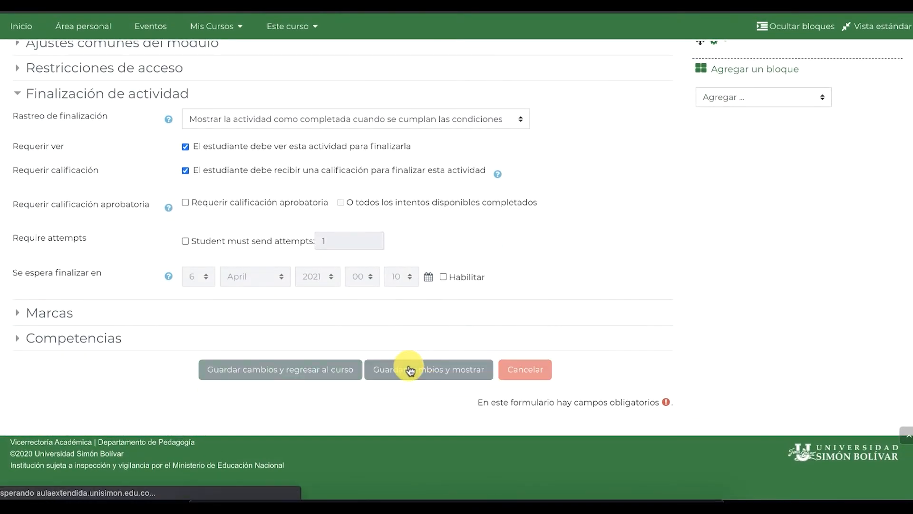
scroll(410, 369, down, 1)
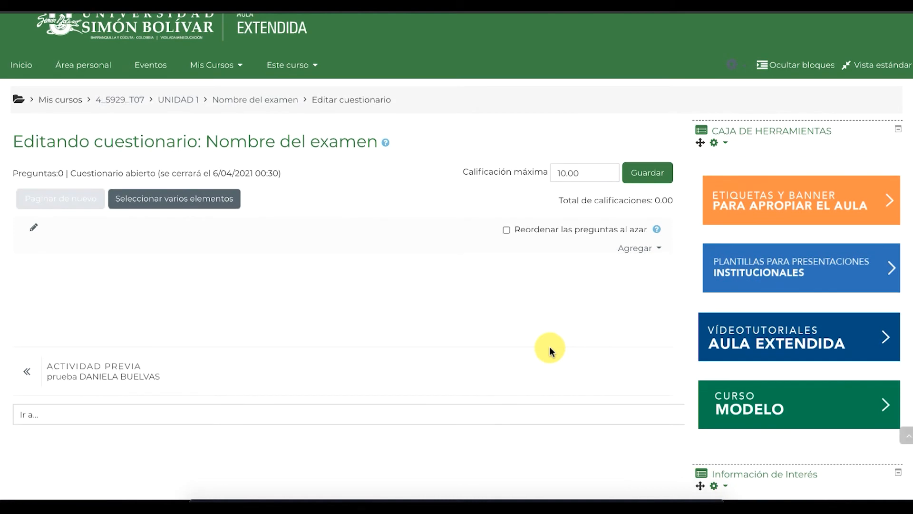
Change the Calificación máxima from 10.00 to 5 and save it
scroll(549, 350, down, 1)
drag(591, 150, 495, 153)
text(5)
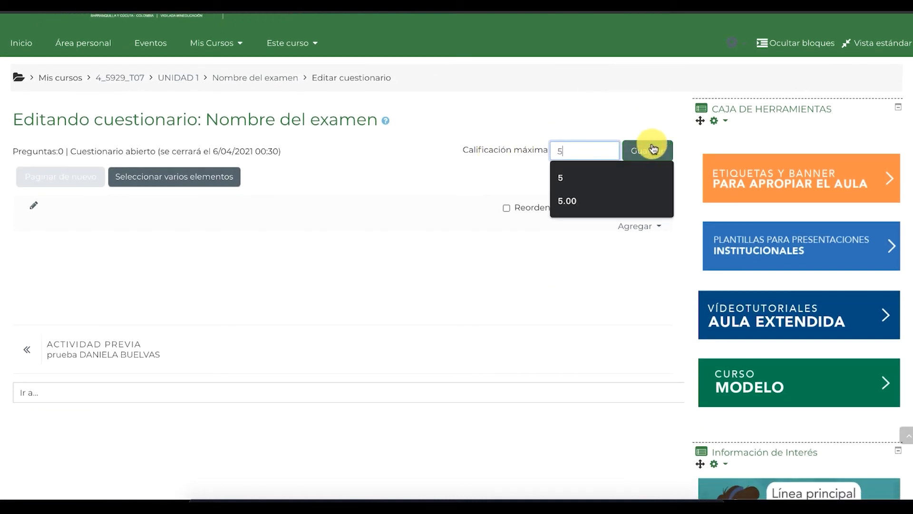
click(652, 149)
scroll(625, 266, down, 2)
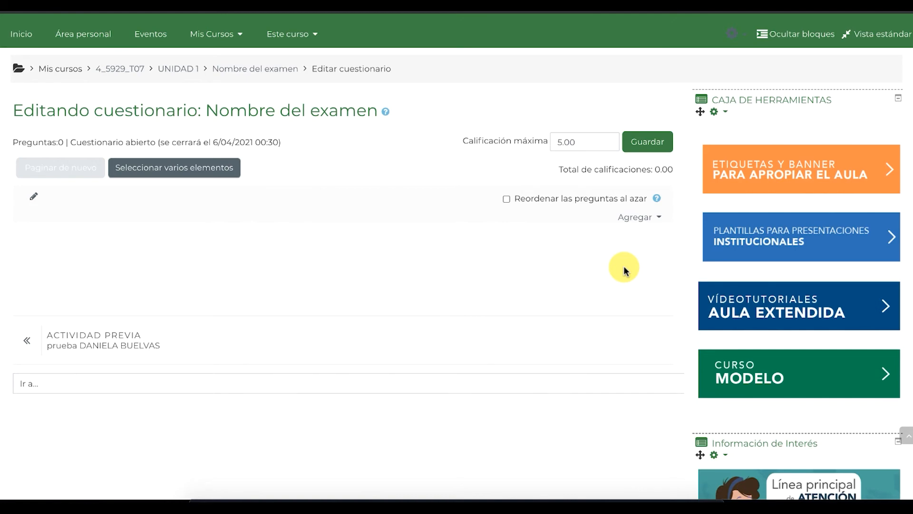
scroll(624, 270, down, 10)
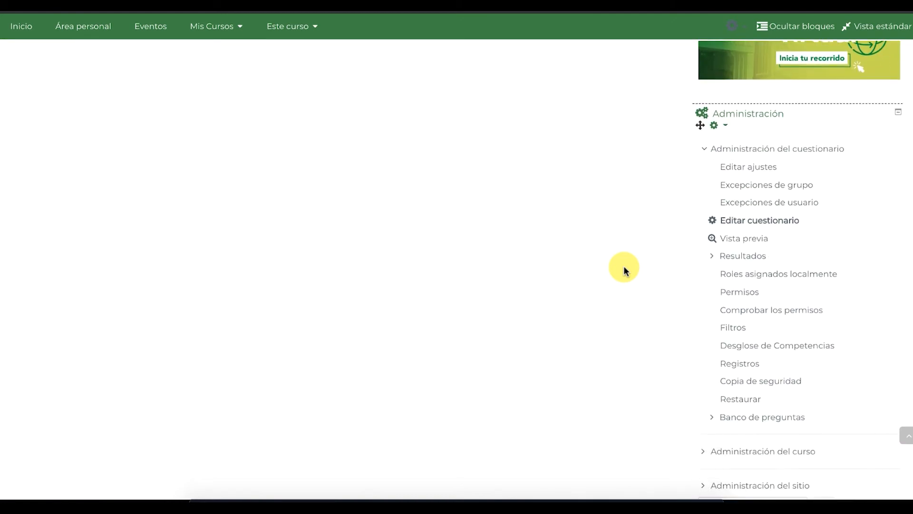
Go to the question bank's Categorías management page from the quiz
click(719, 418)
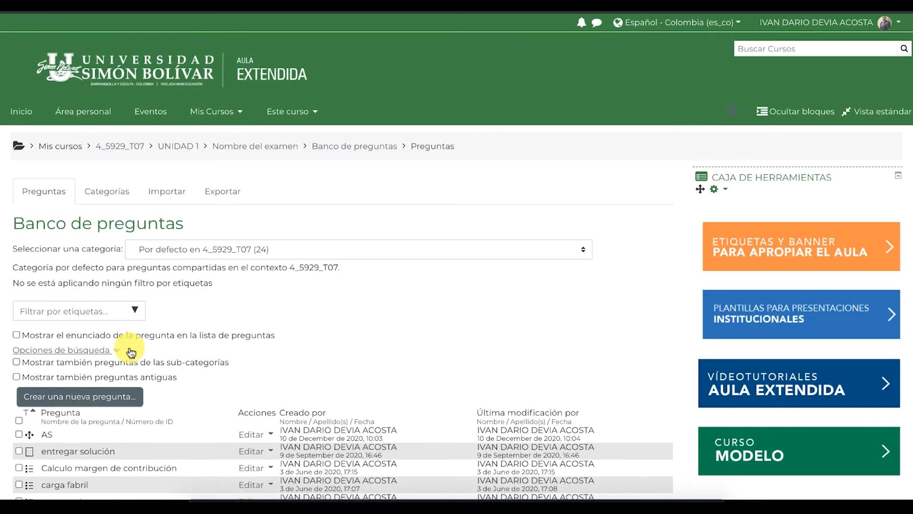
scroll(128, 351, down, 1)
click(108, 161)
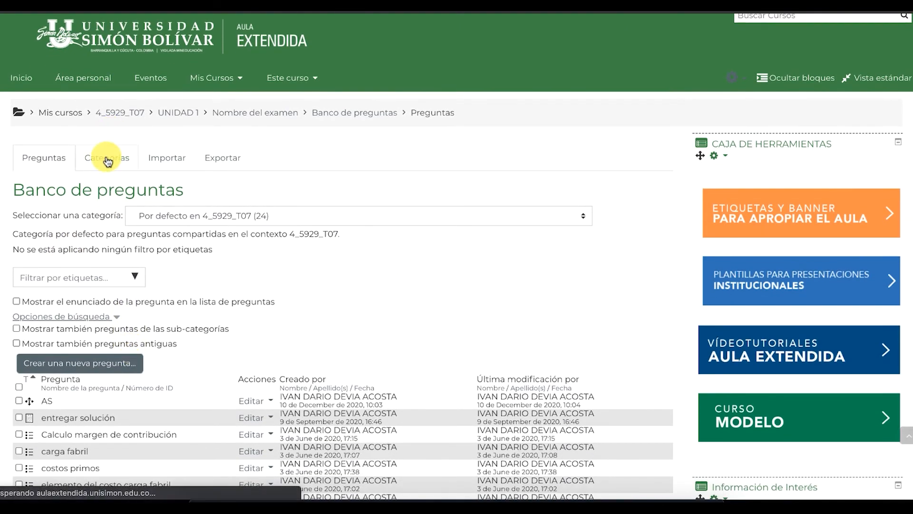
scroll(149, 351, down, 4)
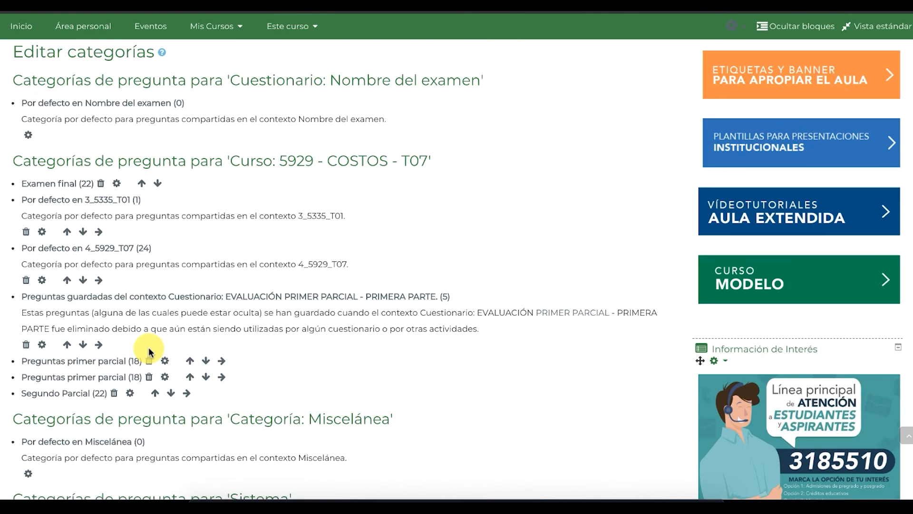
scroll(149, 351, down, 1)
scroll(149, 351, down, 4)
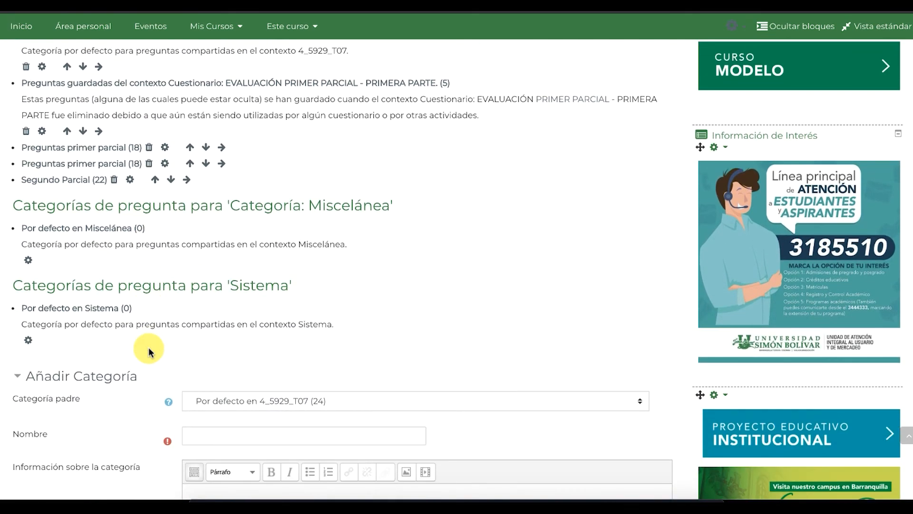
scroll(148, 351, down, 2)
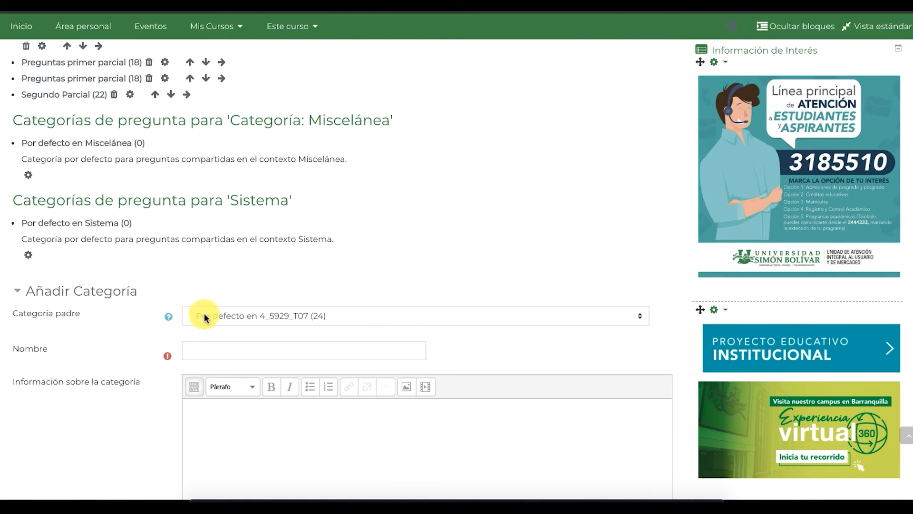
Add category 'BANCO DE PREGUNTAS PARCIAL DE PRUEBA' under parent Por defecto en 4_5929_T07
click(203, 317)
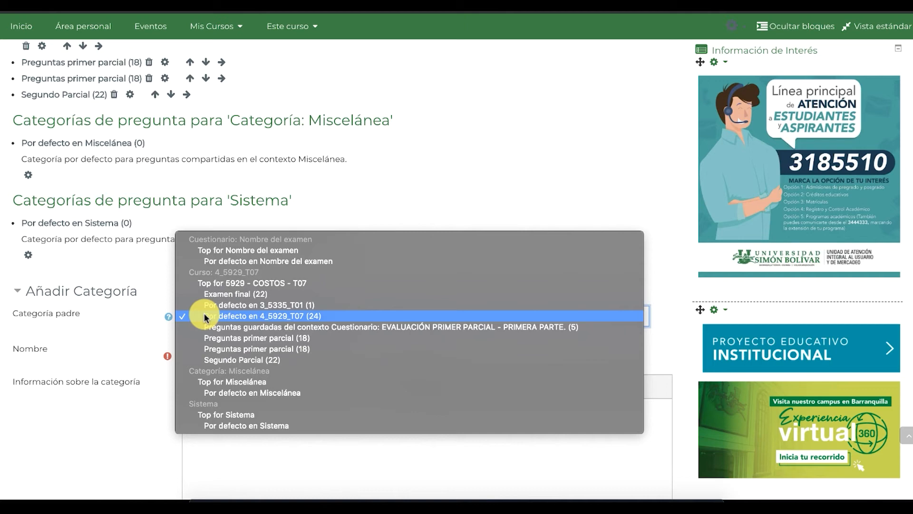
click(204, 316)
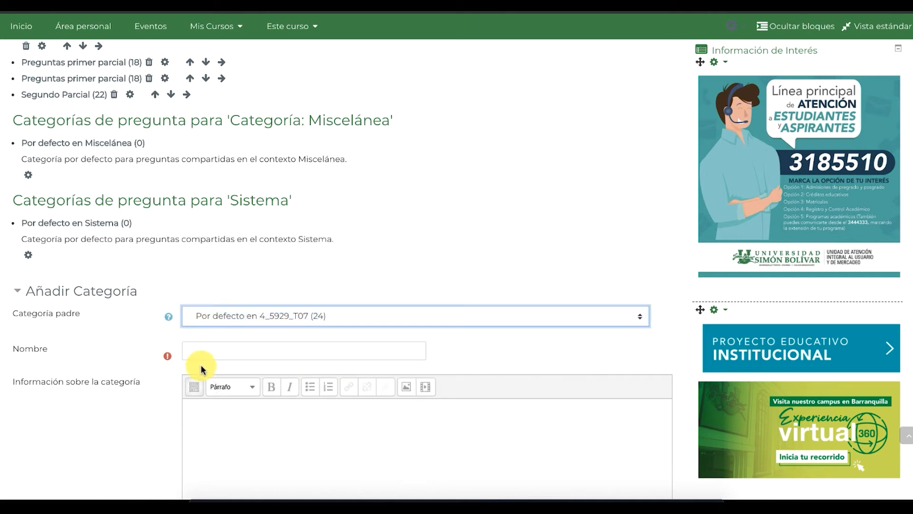
click(211, 353)
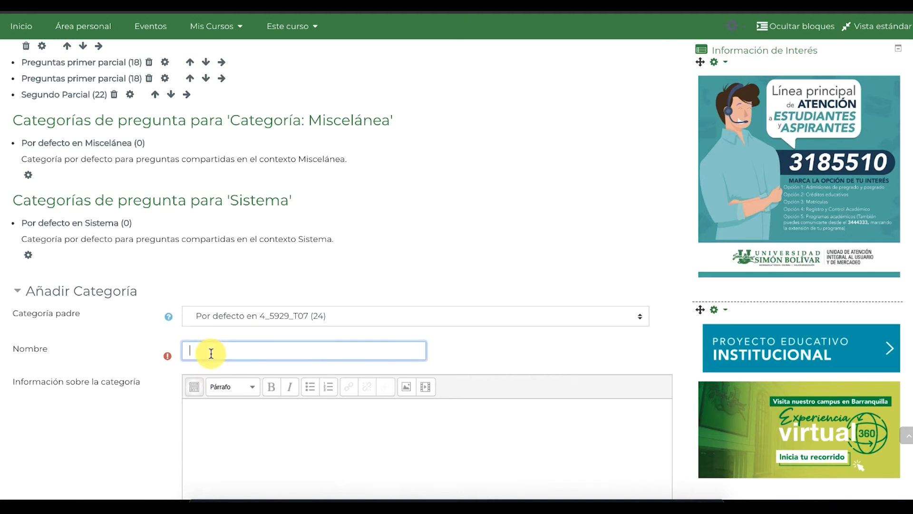
text(BANCO DE PREGUNTAS PARCIAL DE PRUEBA)
scroll(214, 390, down, 5)
click(245, 380)
scroll(248, 384, down, 9)
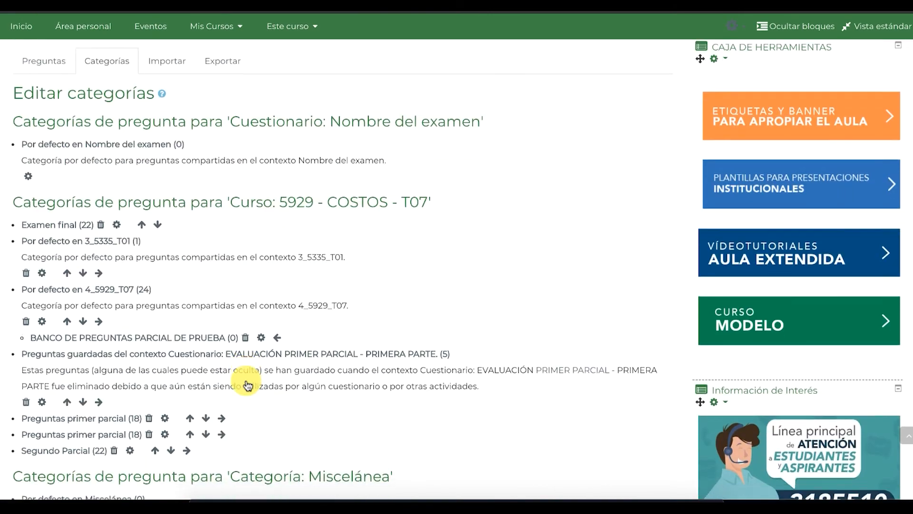
scroll(245, 381, up, 12)
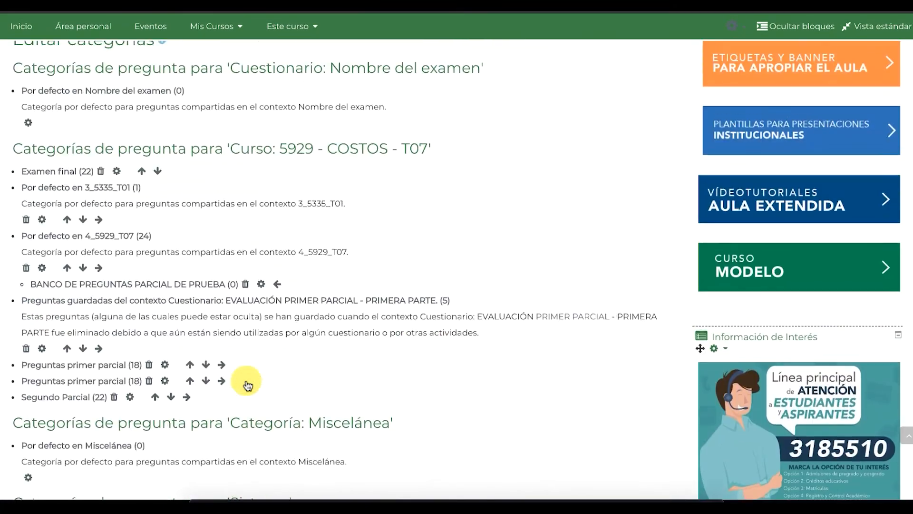
View the question list for the BANCO DE PREGUNTAS PARCIAL DE PRUEBA category
click(47, 138)
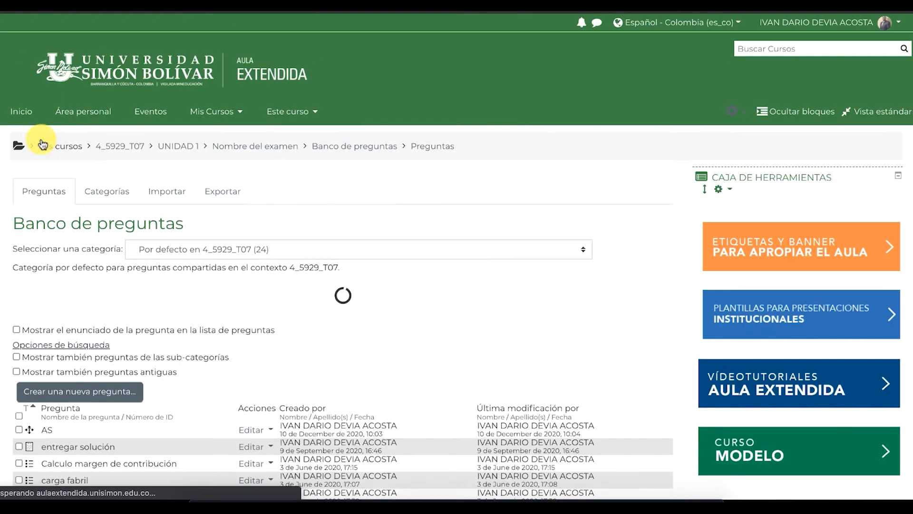
click(250, 250)
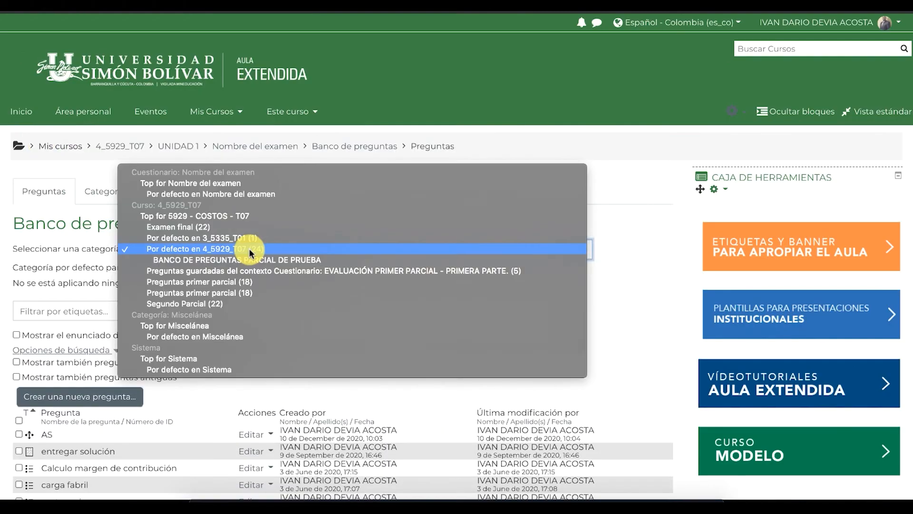
click(246, 260)
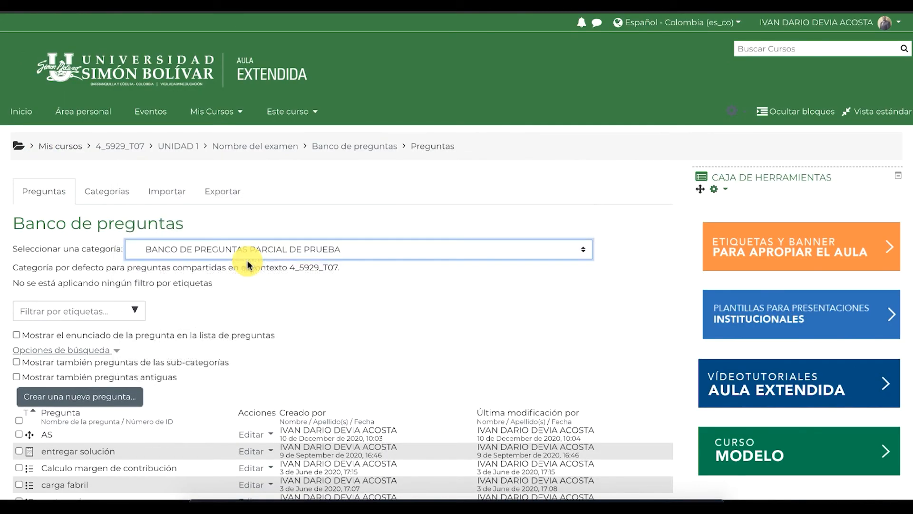
scroll(265, 322, down, 3)
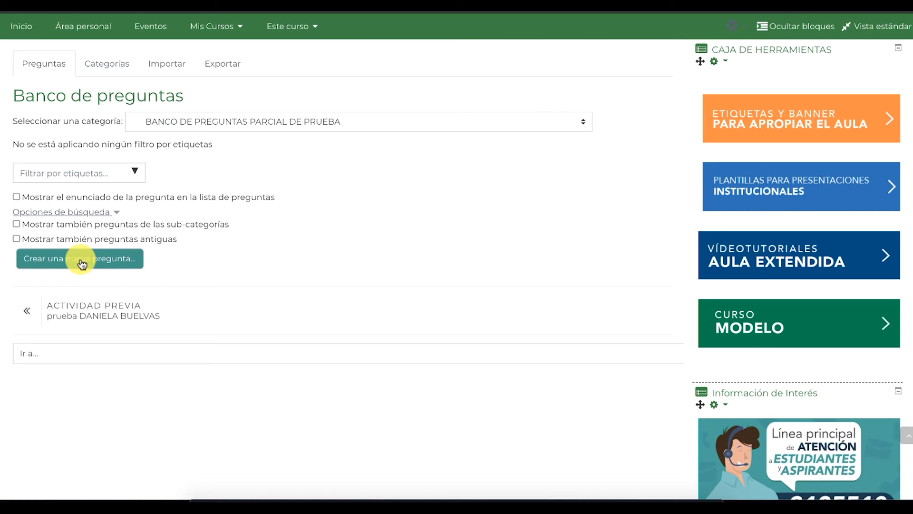
scroll(81, 264, up, 3)
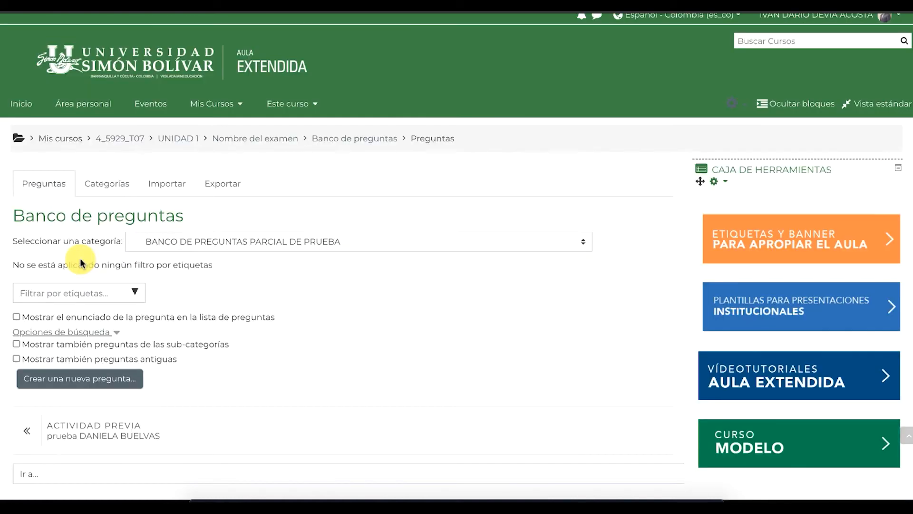
Switch the list back to Por defecto en 4_5929_T07 and return to the Nombre del examen quiz
click(224, 241)
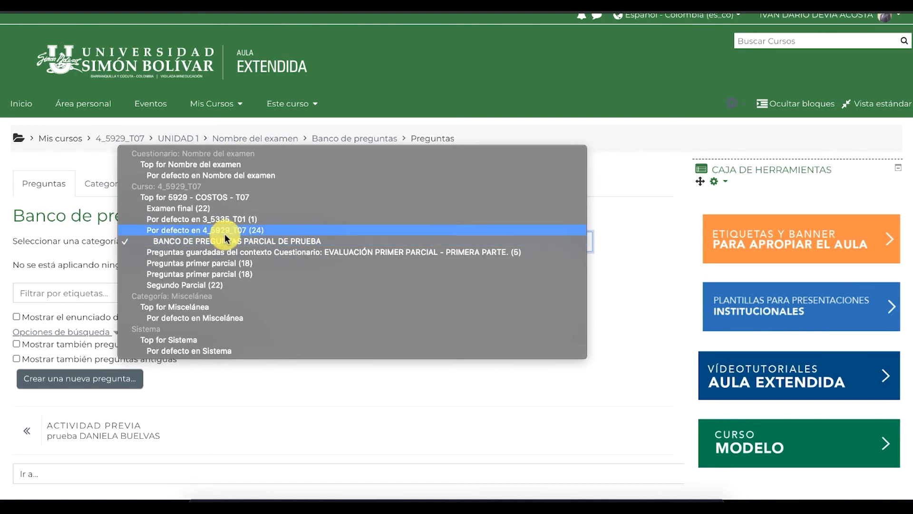
click(225, 232)
scroll(236, 293, down, 7)
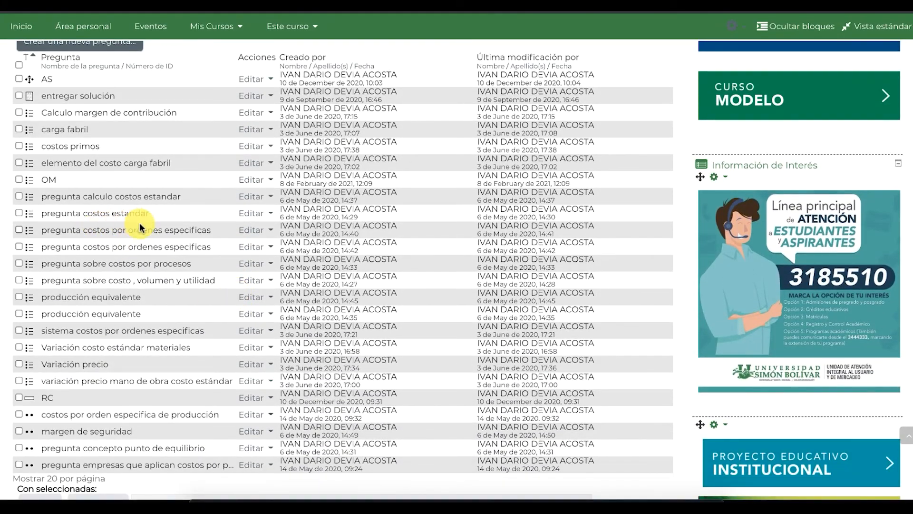
scroll(141, 227, down, 2)
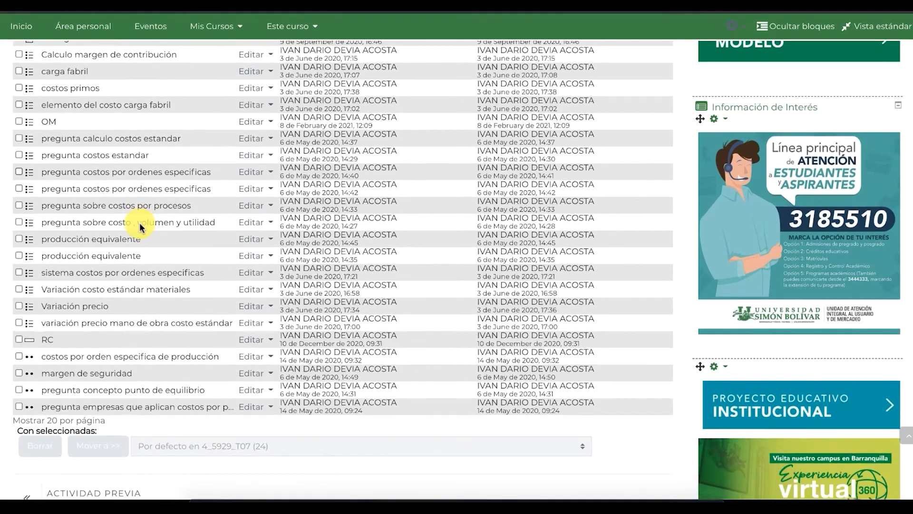
scroll(141, 227, up, 8)
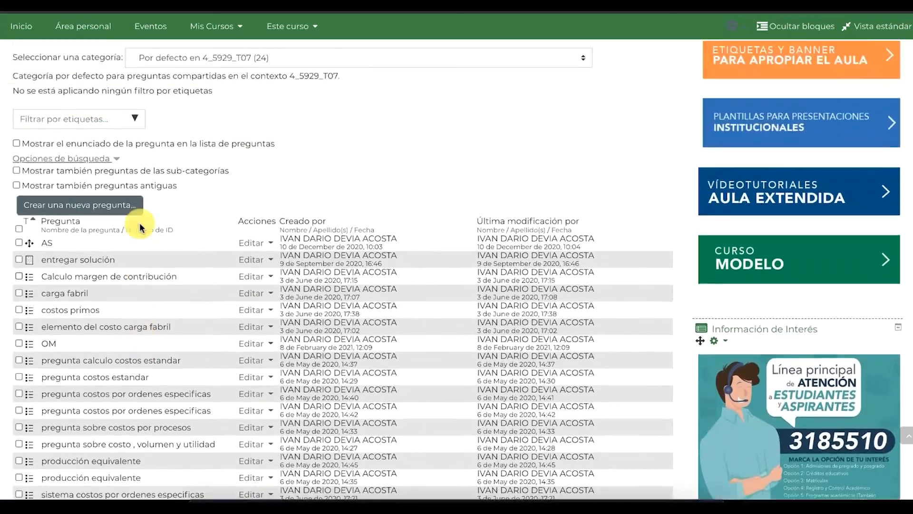
scroll(141, 227, up, 1)
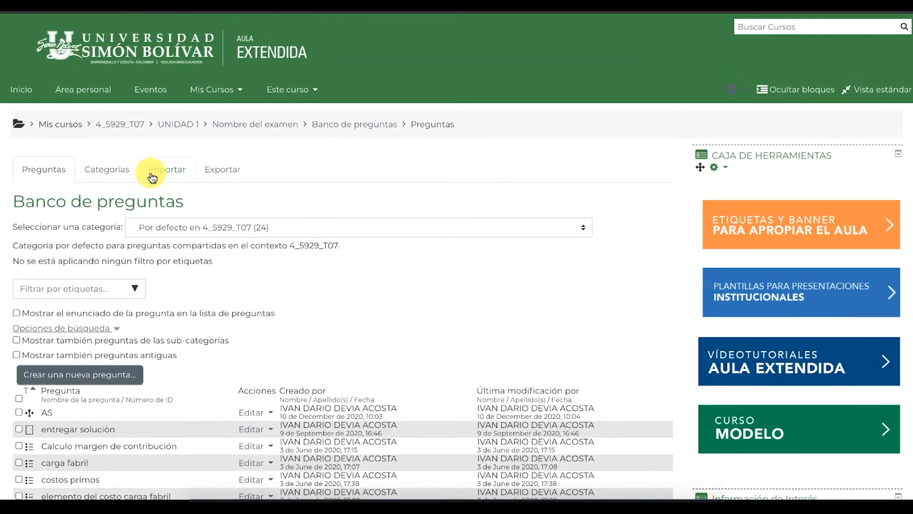
click(270, 124)
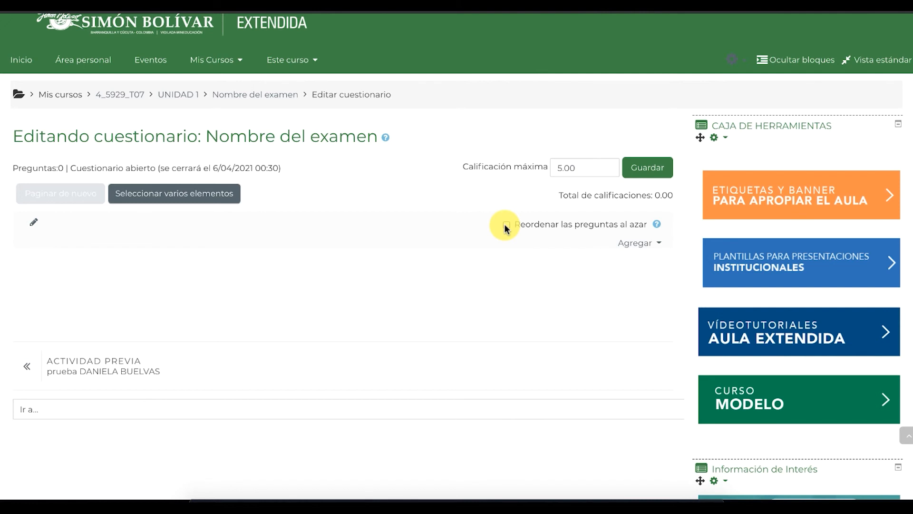
Enable 'Reordenar las preguntas al azar' and show the Agregar dropdown options
click(506, 226)
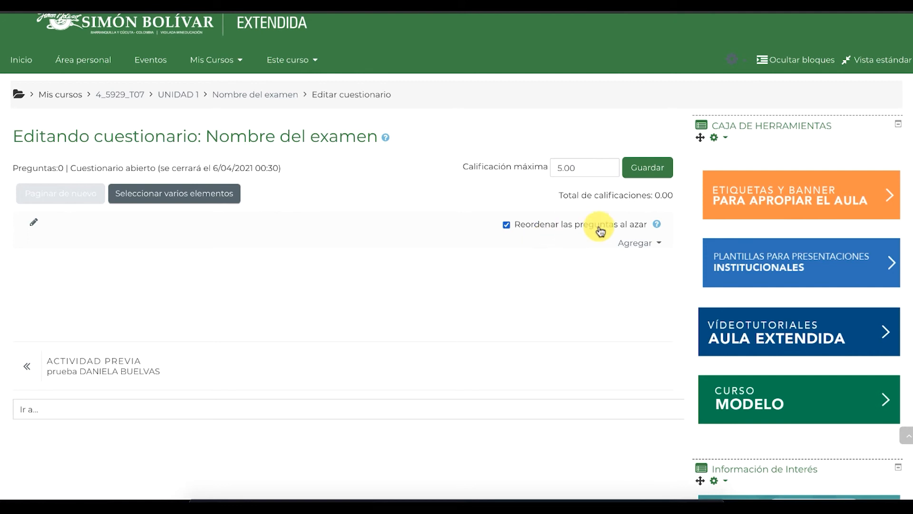
click(635, 247)
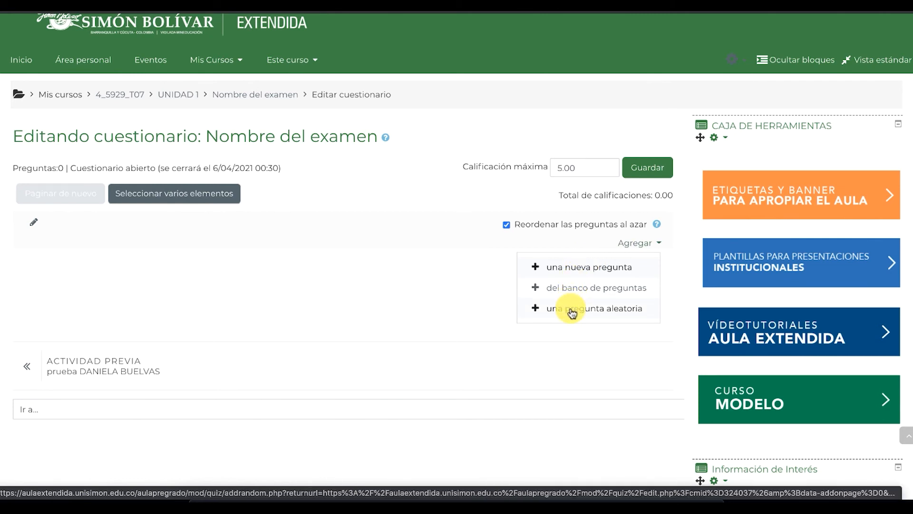
click(576, 285)
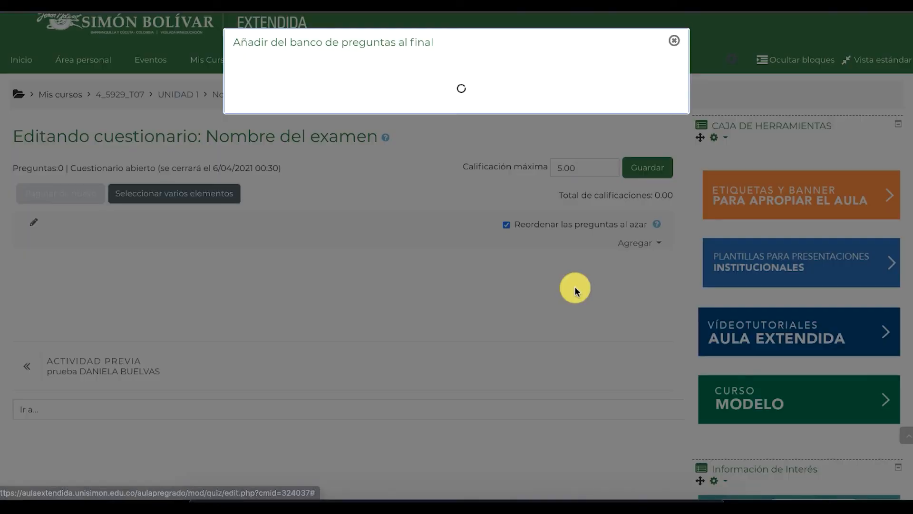
scroll(379, 263, down, 3)
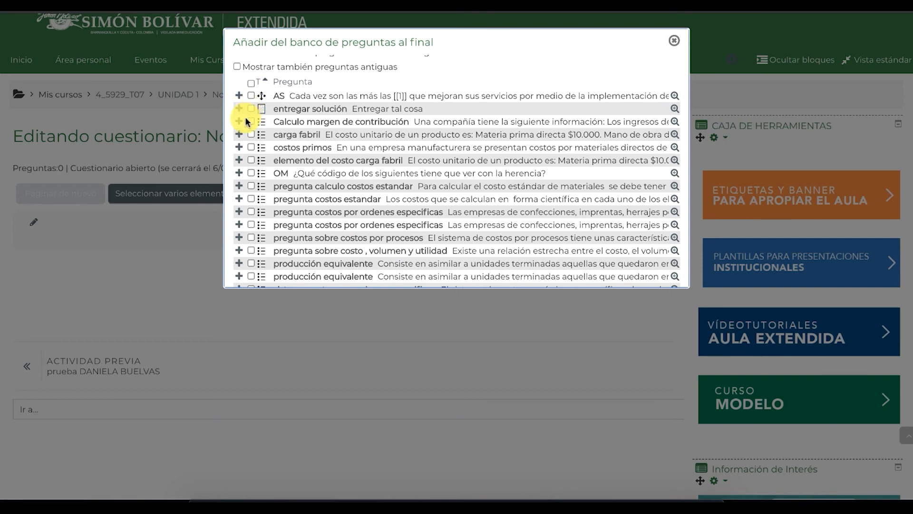
scroll(253, 157, down, 2)
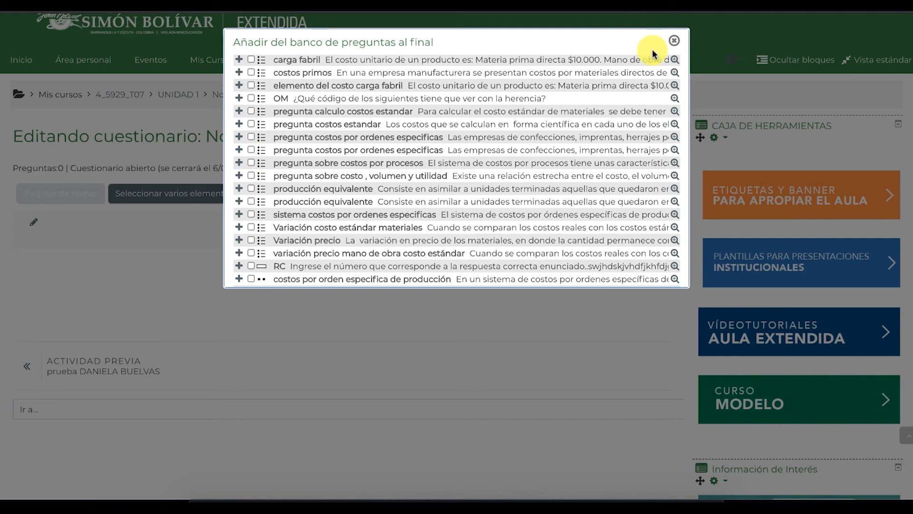
click(673, 41)
click(639, 245)
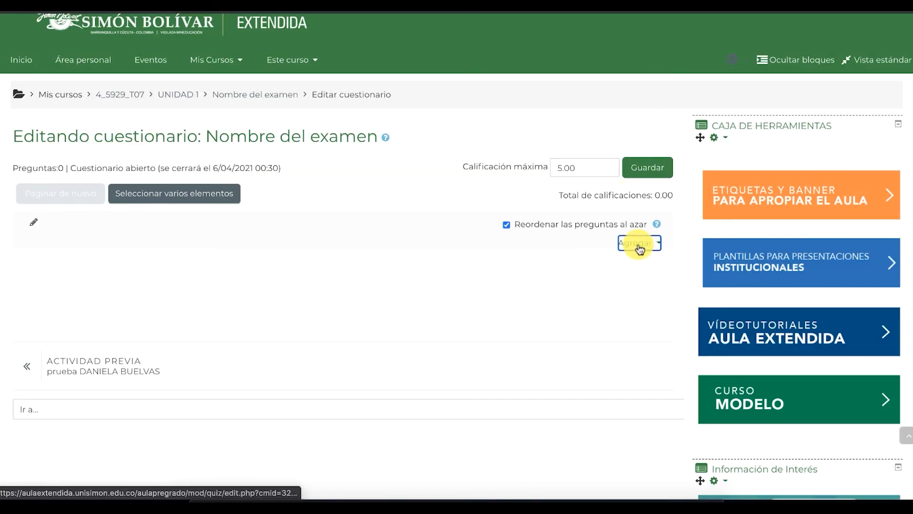
Add 5 random questions from category Por defecto en 4_5929_T07 to the quiz
click(597, 312)
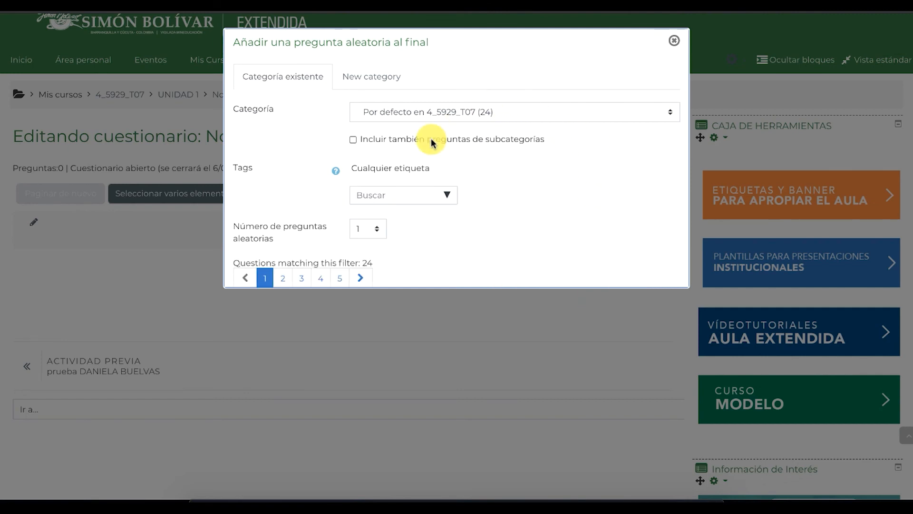
click(492, 112)
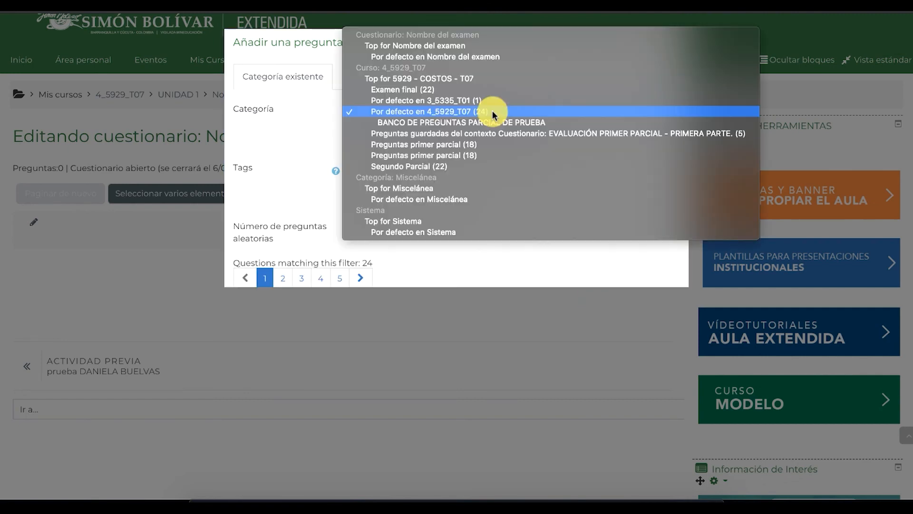
click(455, 111)
click(378, 179)
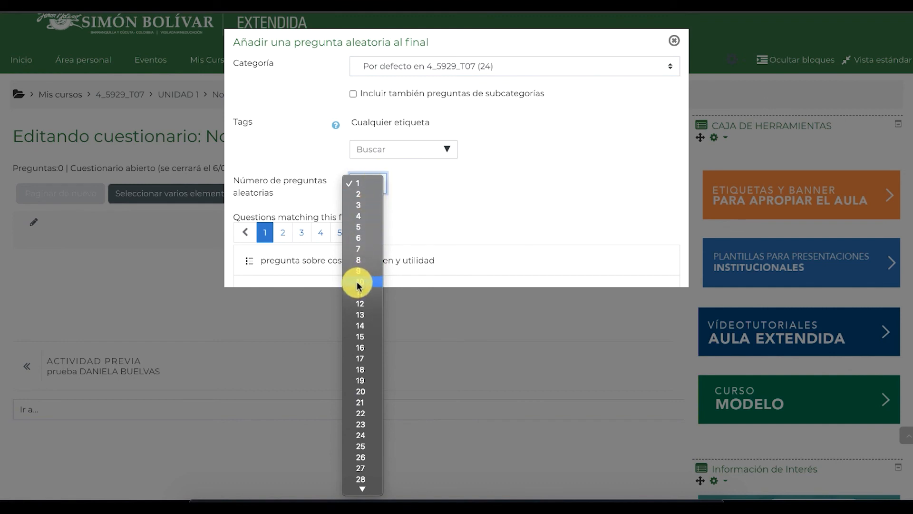
click(364, 230)
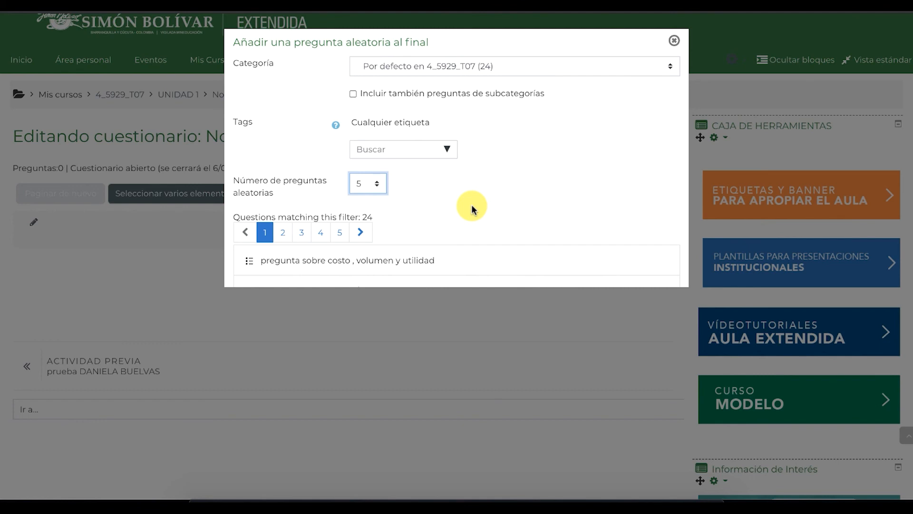
scroll(473, 206, down, 1)
scroll(473, 205, up, 2)
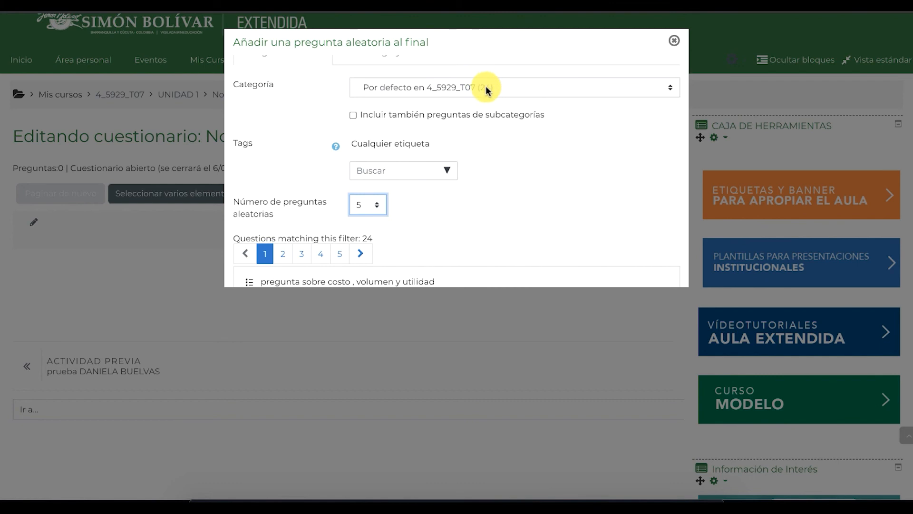
scroll(477, 166, down, 5)
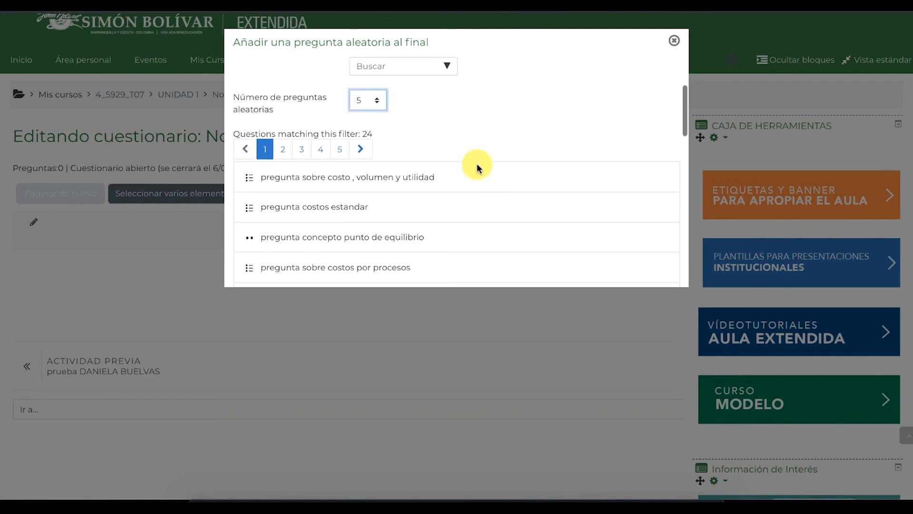
scroll(477, 167, down, 5)
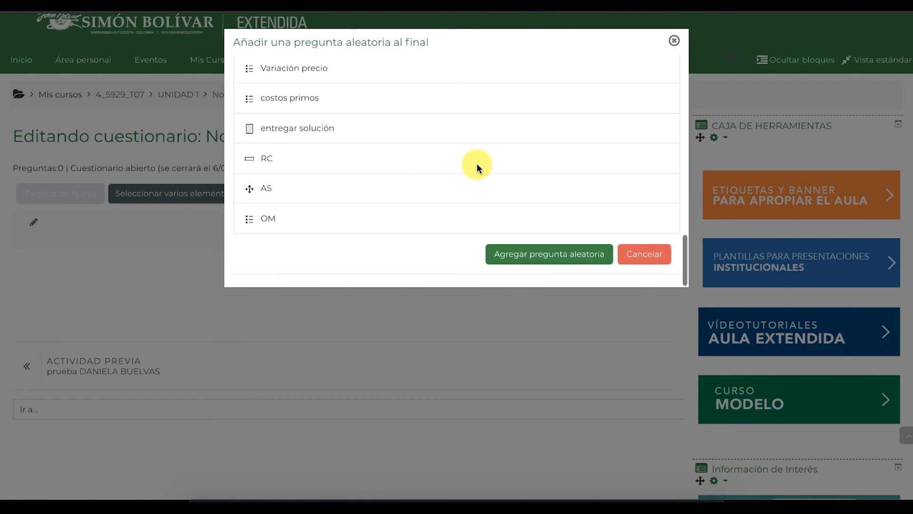
click(532, 259)
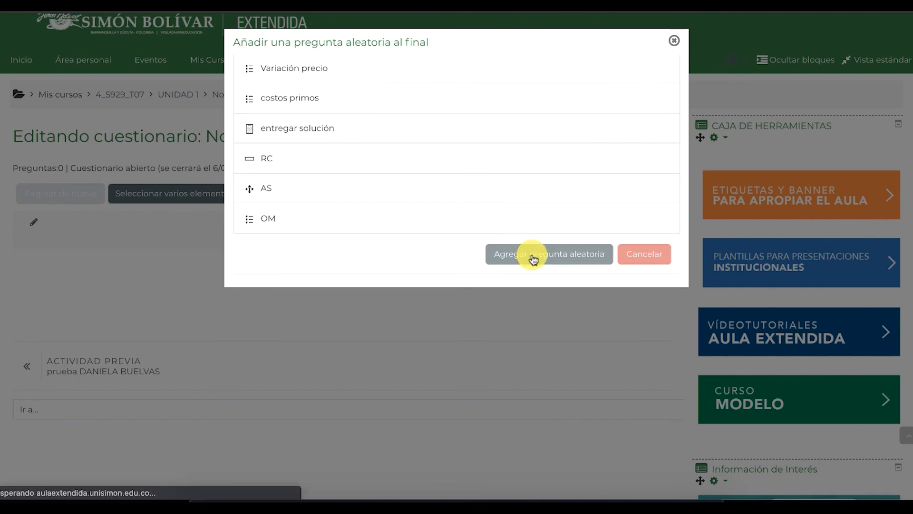
scroll(532, 259, down, 3)
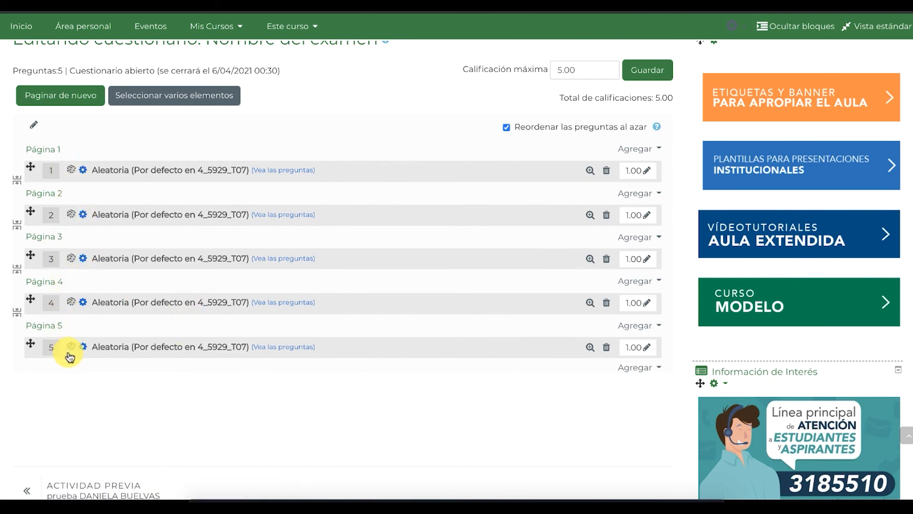
click(271, 170)
scroll(271, 172, down, 4)
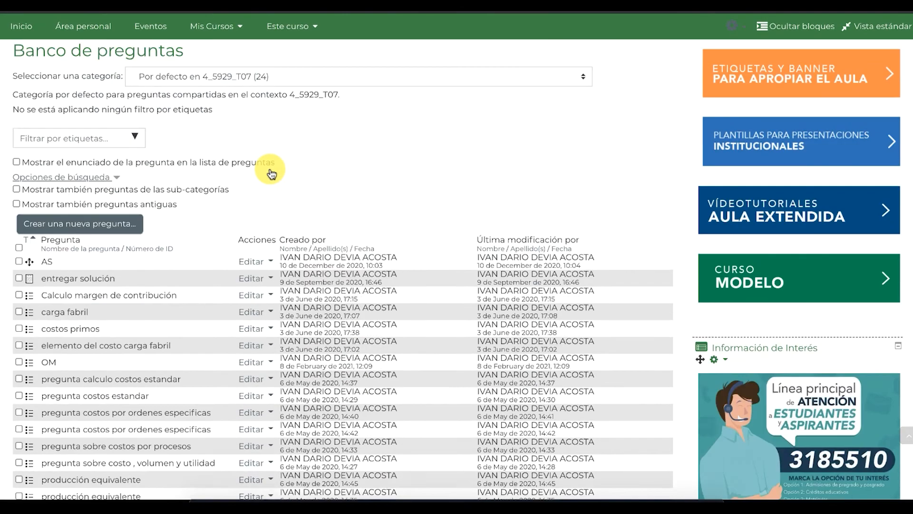
scroll(271, 173, down, 7)
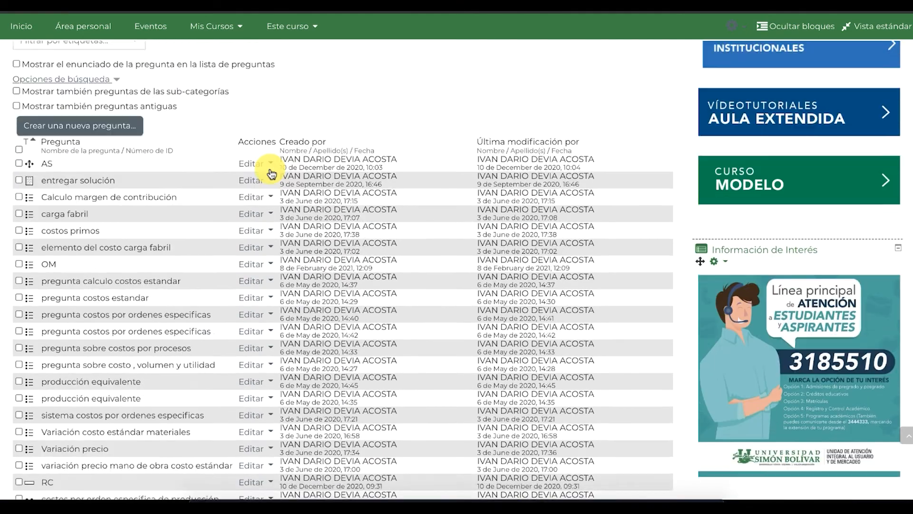
scroll(271, 172, up, 3)
scroll(271, 172, up, 2)
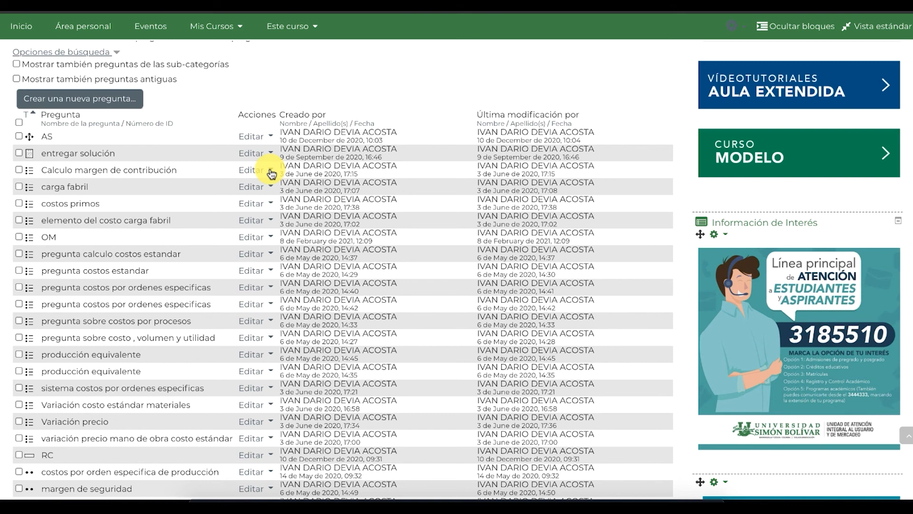
scroll(271, 172, down, 1)
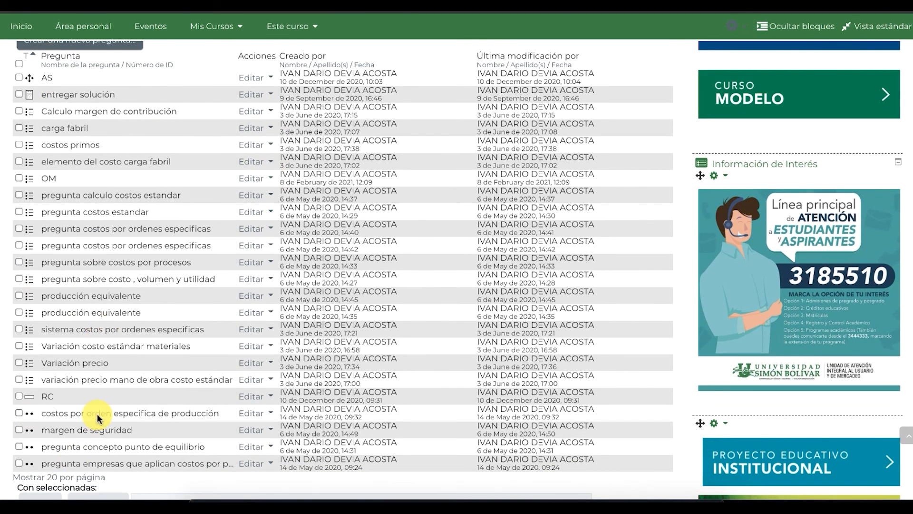
scroll(136, 252, up, 3)
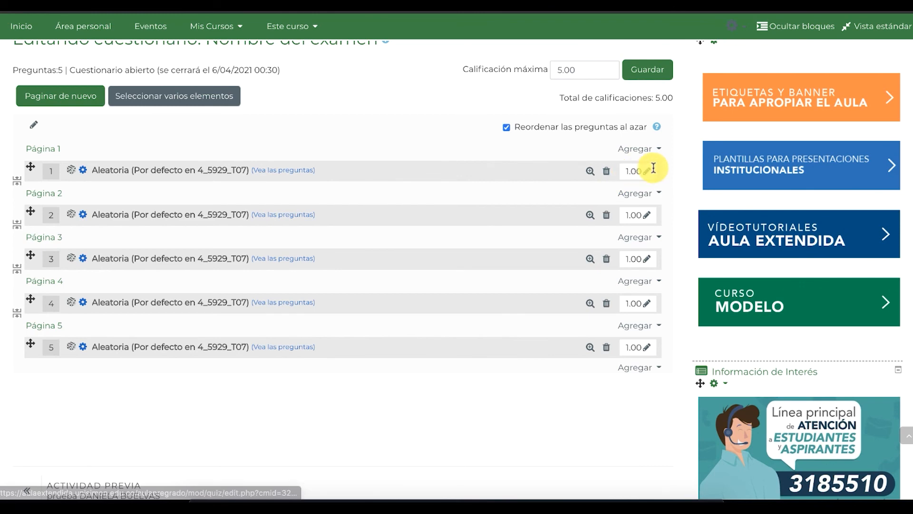
click(646, 170)
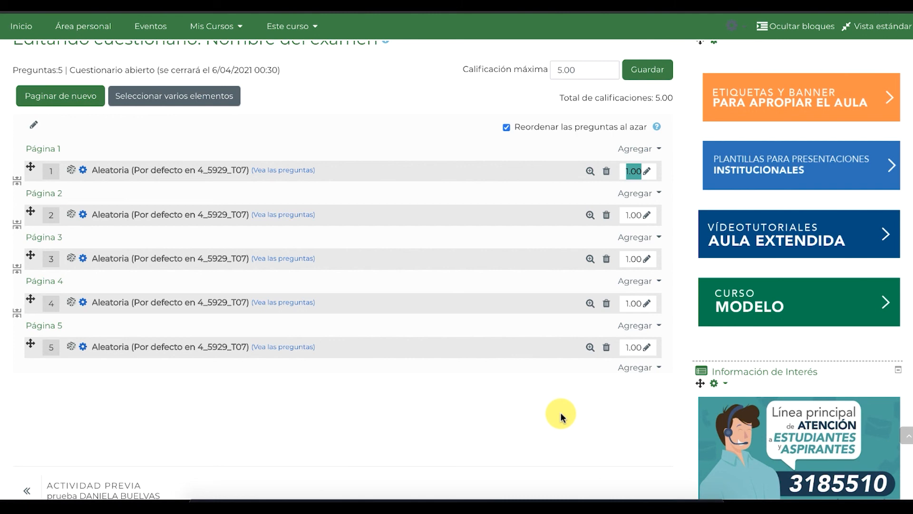
click(645, 174)
text(0.5)
key(Return)
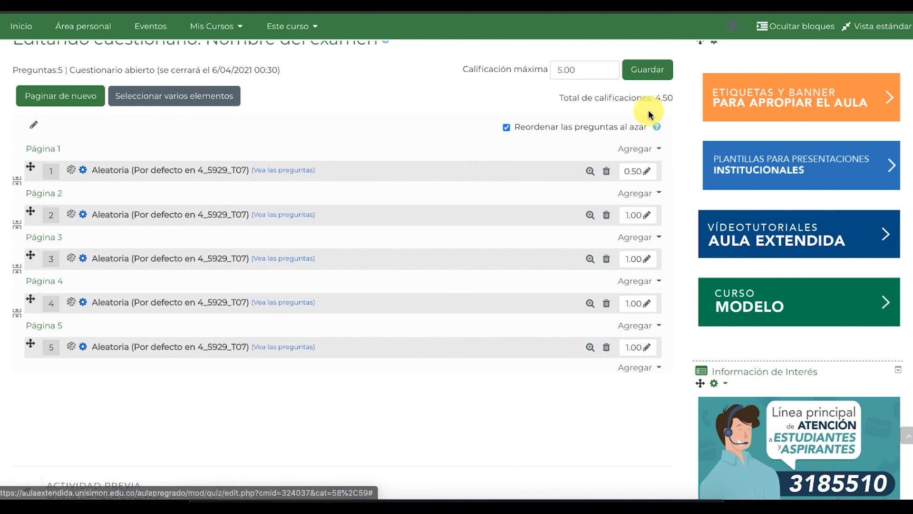
click(645, 173)
text(1)
key(Return)
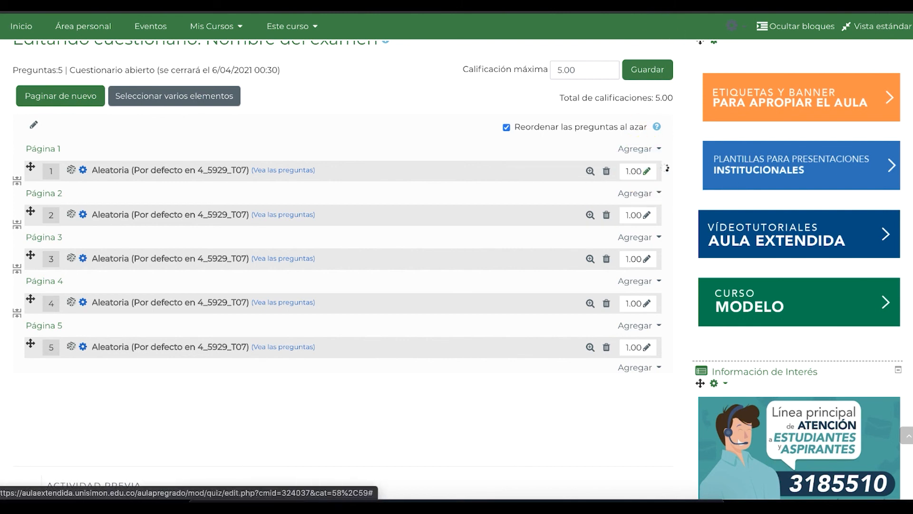